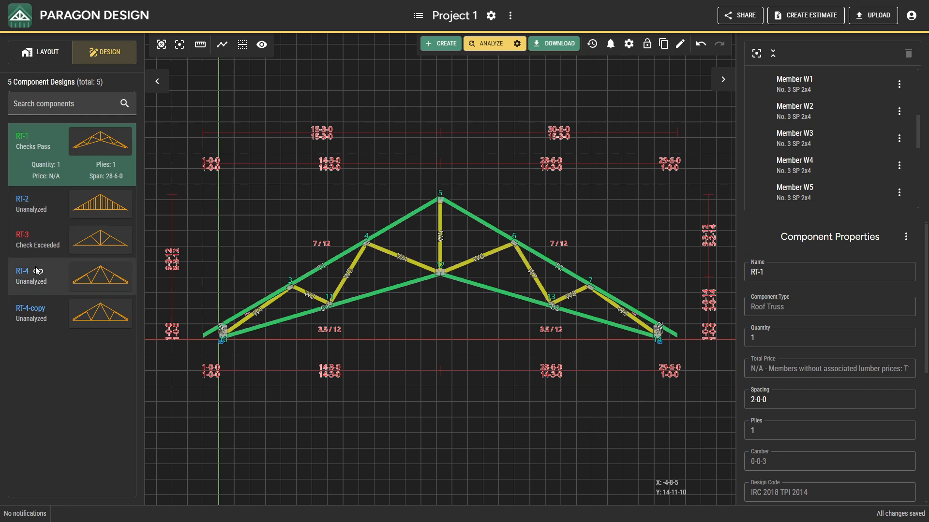
Delete the RT-4-copy component design from the project while in the layout workspace
{"action": "mouse_move", "coordinate": [38, 273]}
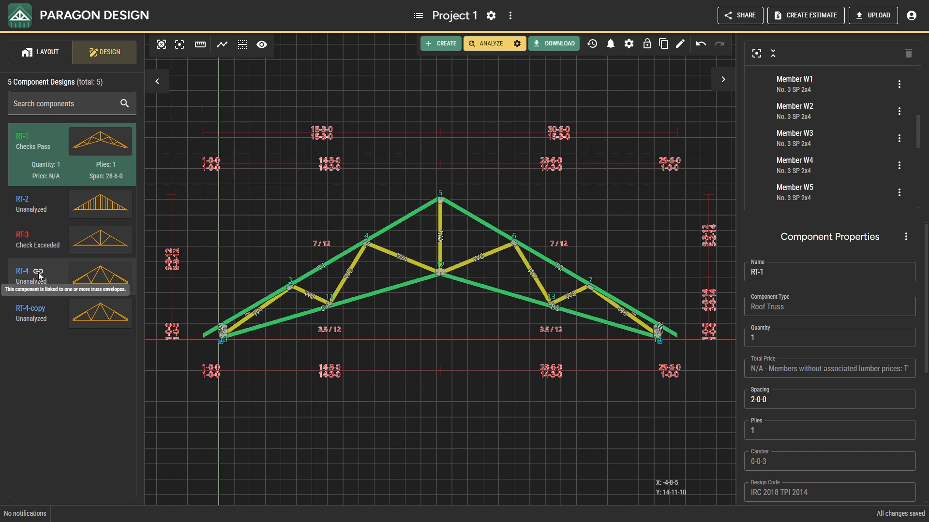
{"action": "left_click", "coordinate": [42, 52]}
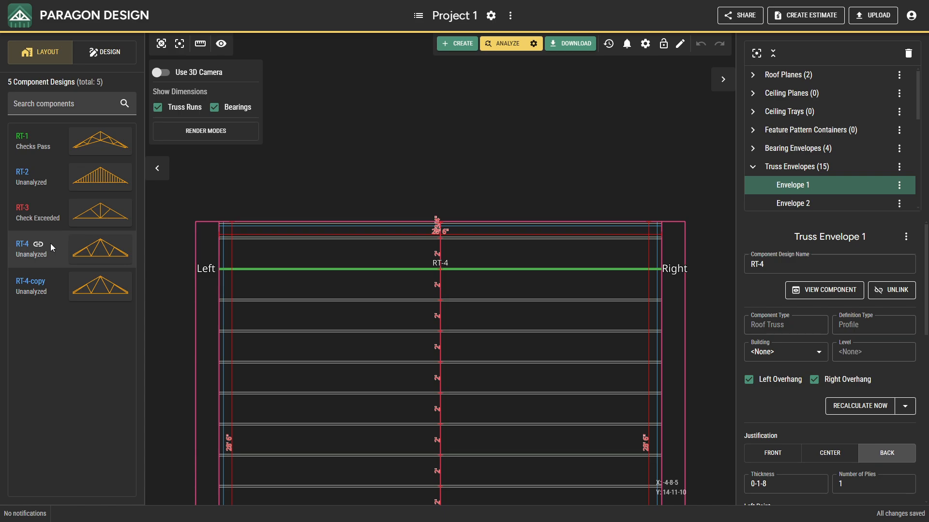
{"action": "right_click", "coordinate": [48, 281]}
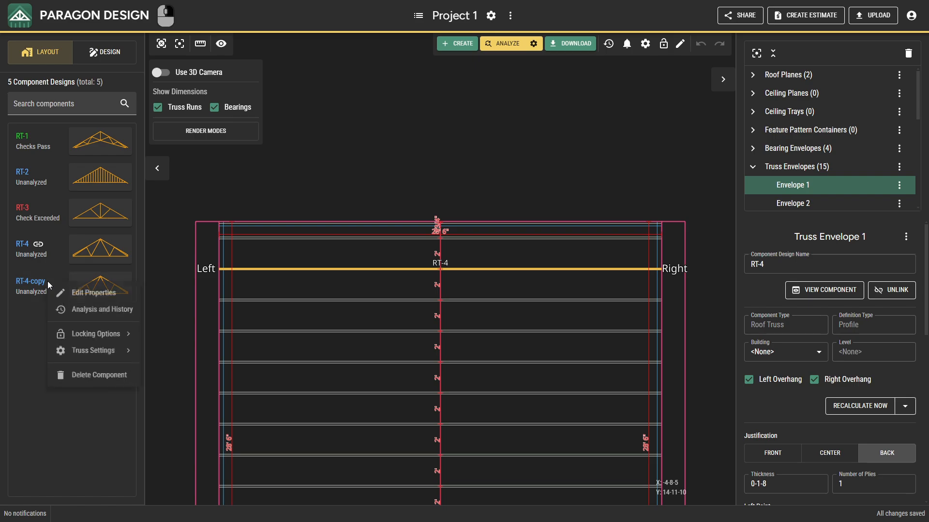
{"action": "left_click", "coordinate": [80, 377]}
{"action": "left_click", "coordinate": [532, 288]}
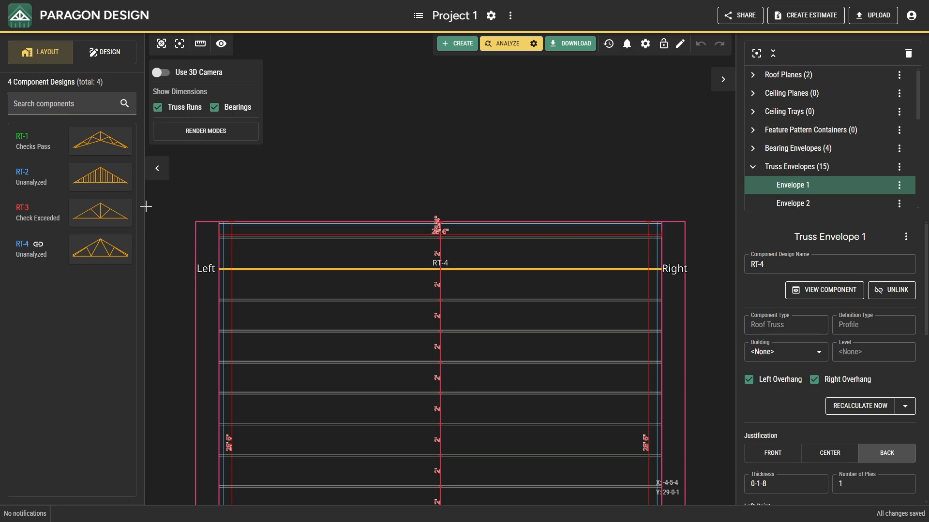
From the design workspace, select the truss envelopes linked to the RT-4 component design
{"action": "left_click", "coordinate": [104, 52]}
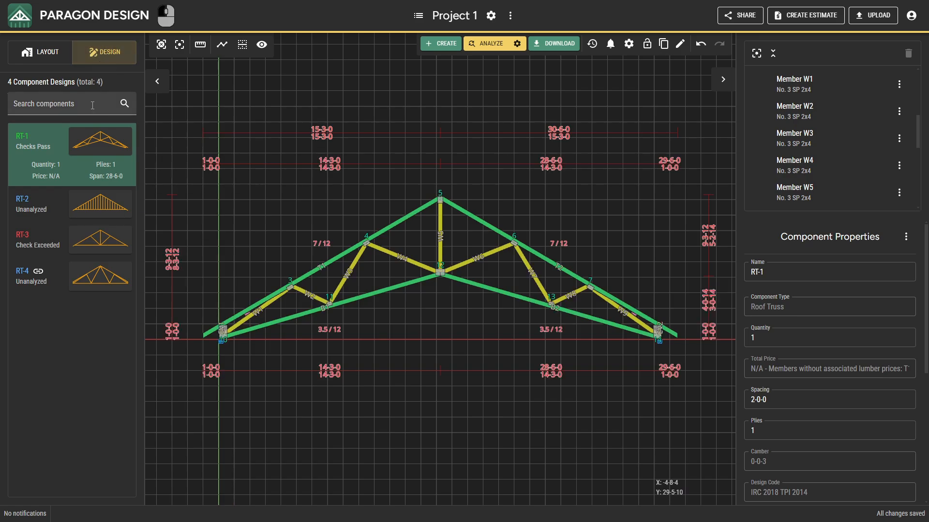
{"action": "right_click", "coordinate": [96, 271]}
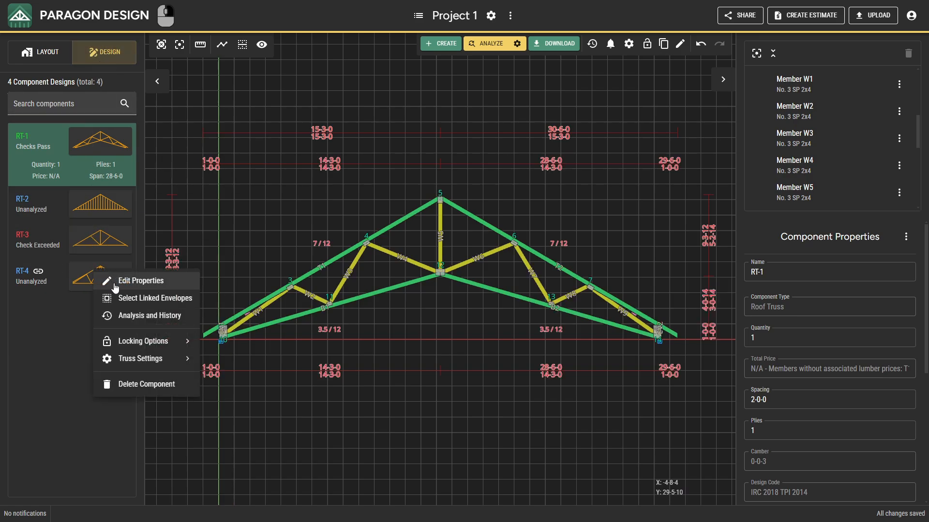
{"action": "left_click", "coordinate": [73, 337]}
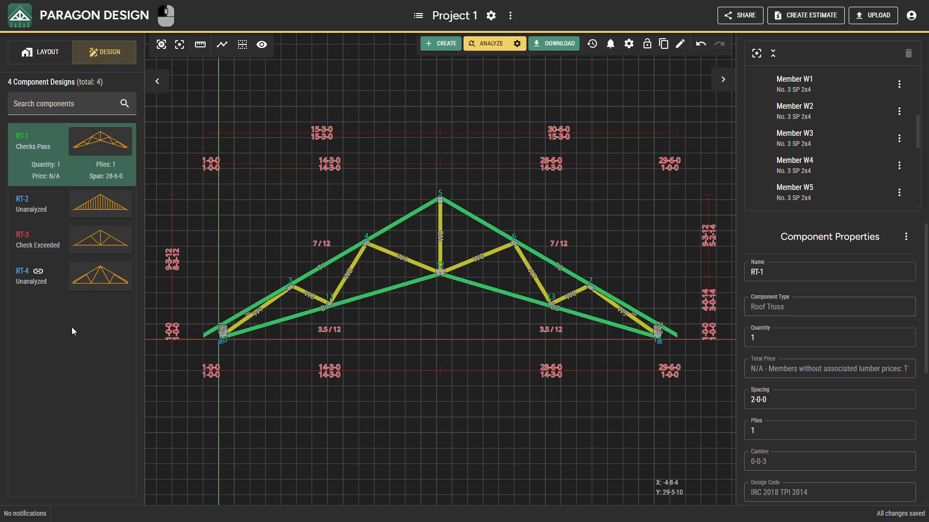
{"action": "right_click", "coordinate": [66, 280]}
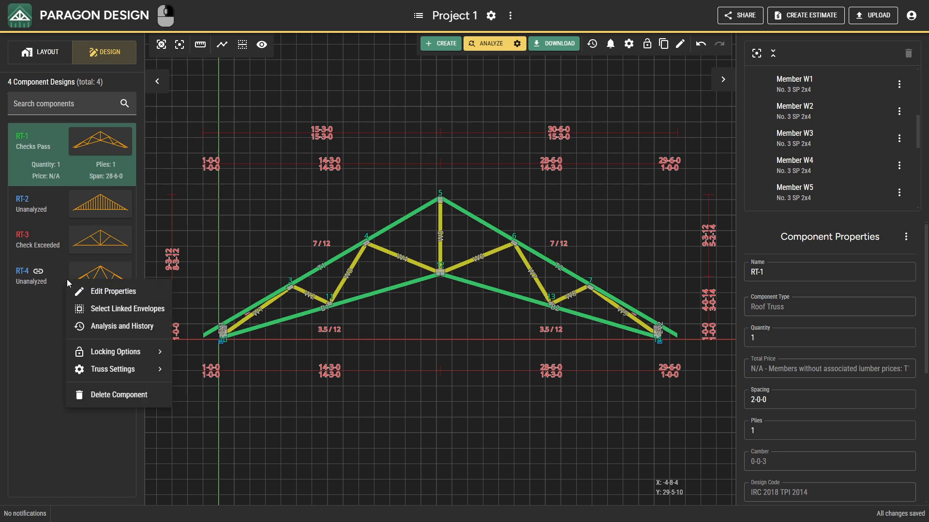
{"action": "left_click", "coordinate": [96, 312]}
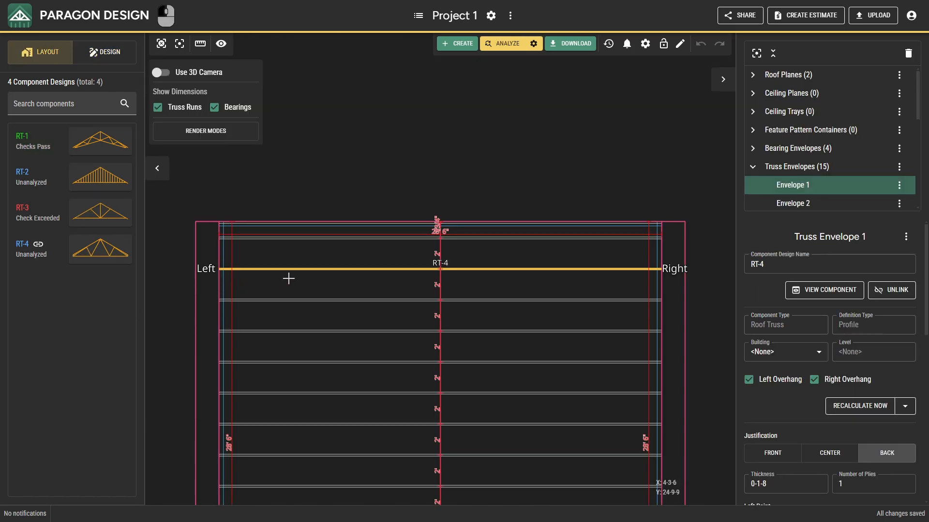
Unlink the RT-4 component design from Truss Envelope 1
{"action": "mouse_move", "coordinate": [316, 271]}
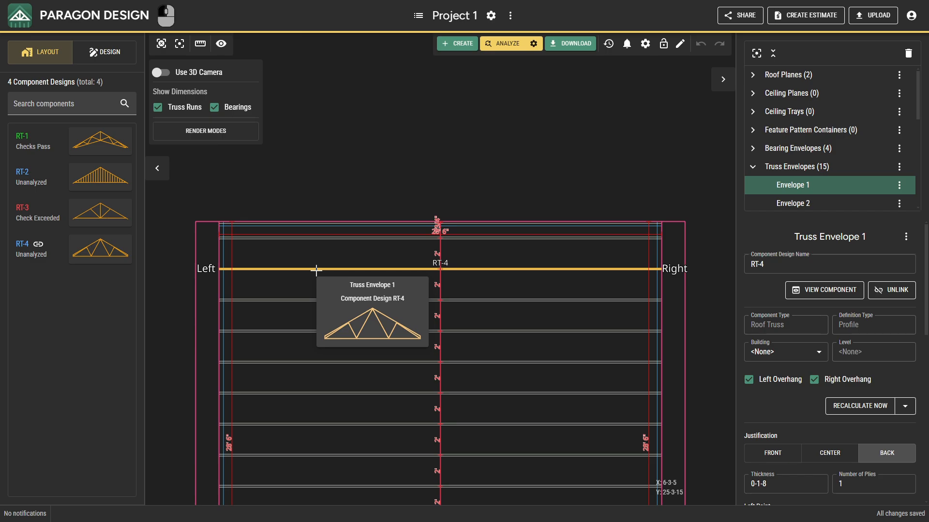
{"action": "right_click", "coordinate": [317, 271]}
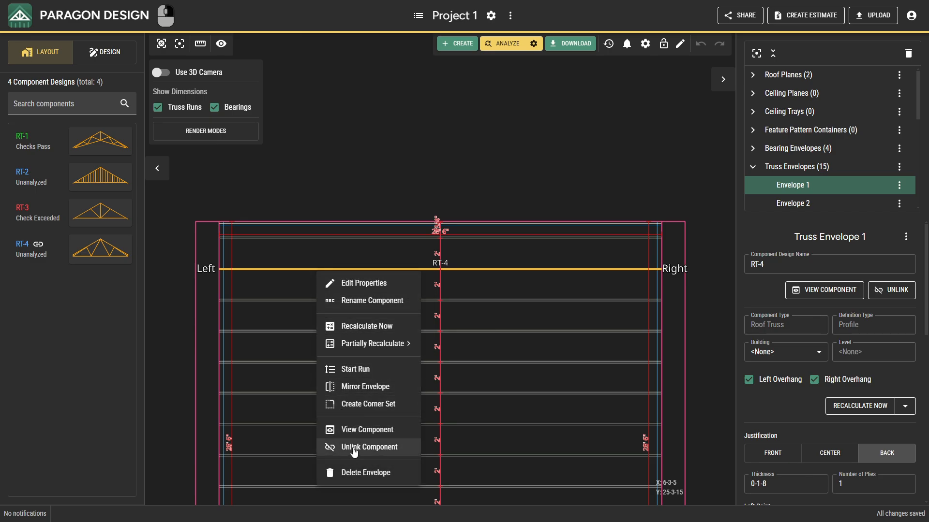
{"action": "left_click", "coordinate": [892, 296]}
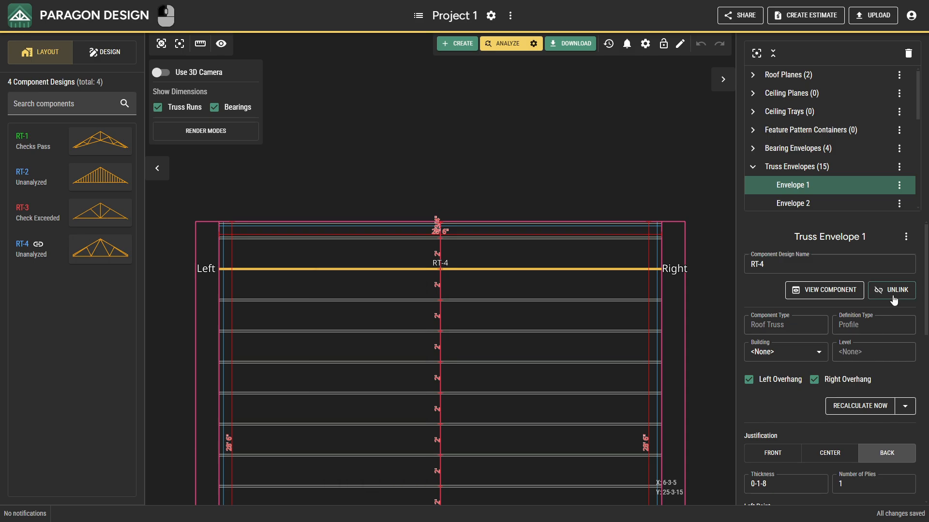
{"action": "left_click", "coordinate": [892, 295]}
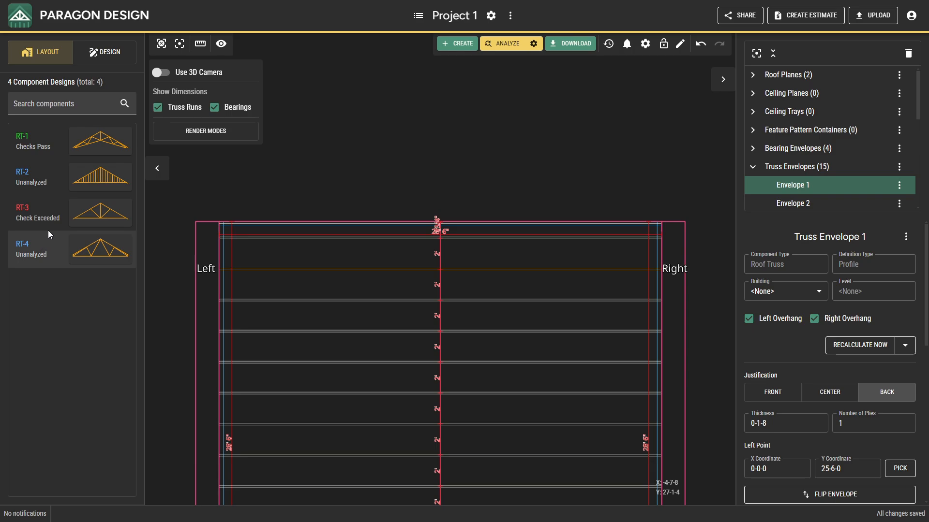
In RT-1's design, collapse the element tree and examine Bearing B's properties and the options available for bearings
{"action": "left_click", "coordinate": [93, 55]}
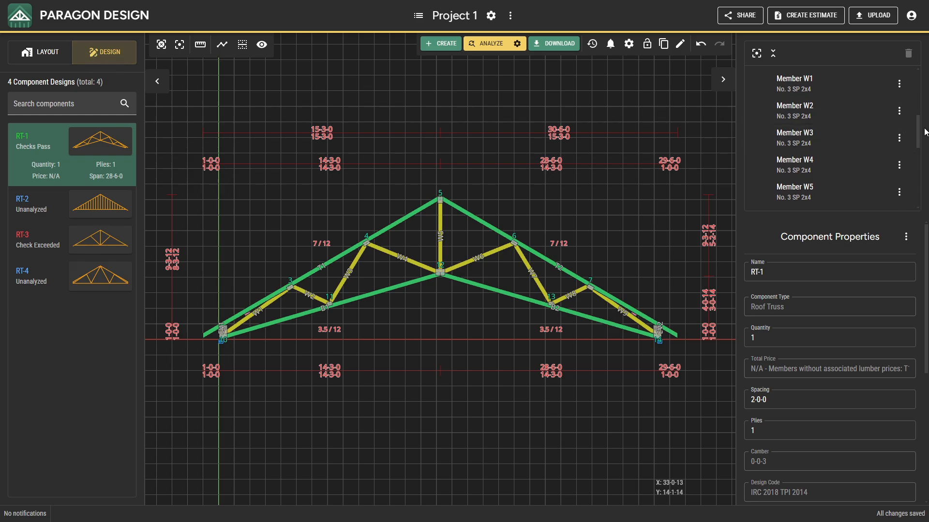
{"action": "scroll", "coordinate": [892, 83], "scroll_direction": "up", "scroll_amount": 4}
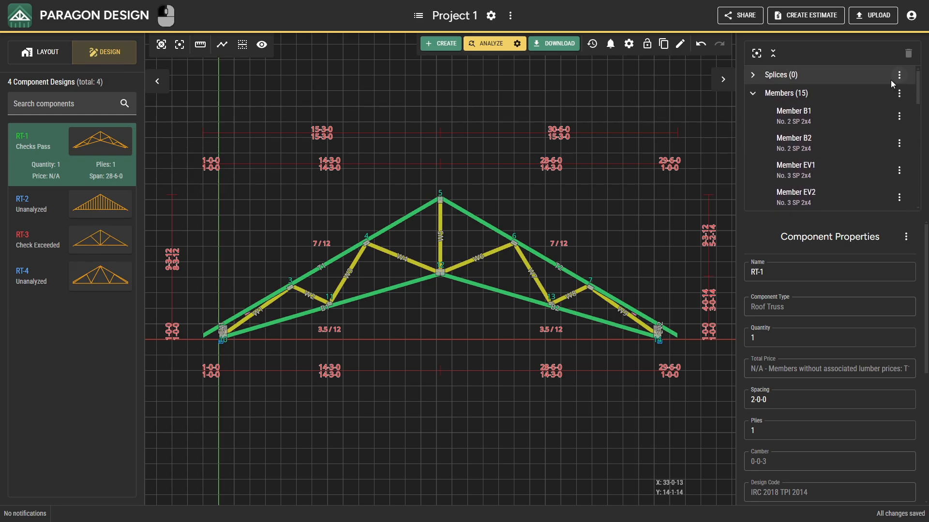
{"action": "left_click", "coordinate": [773, 53]}
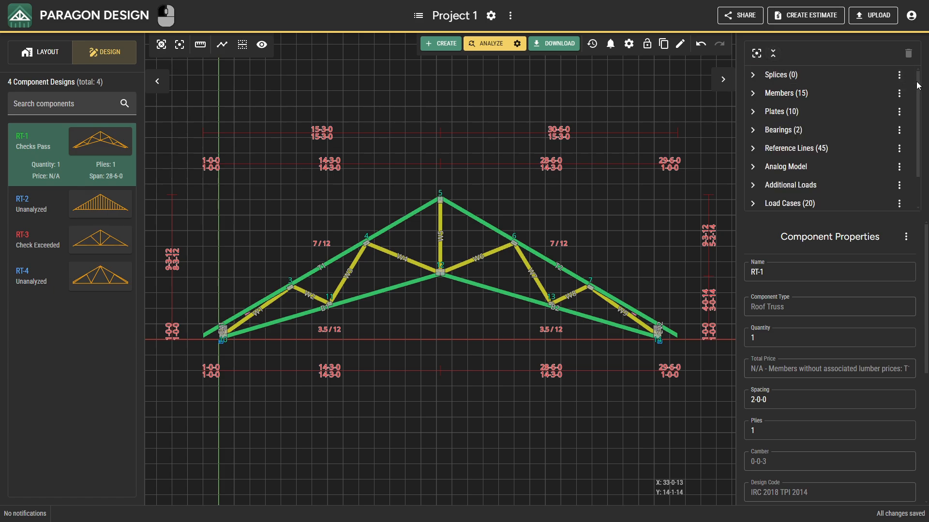
{"action": "scroll", "coordinate": [764, 111], "scroll_direction": "down", "scroll_amount": 1}
{"action": "left_click", "coordinate": [750, 110]}
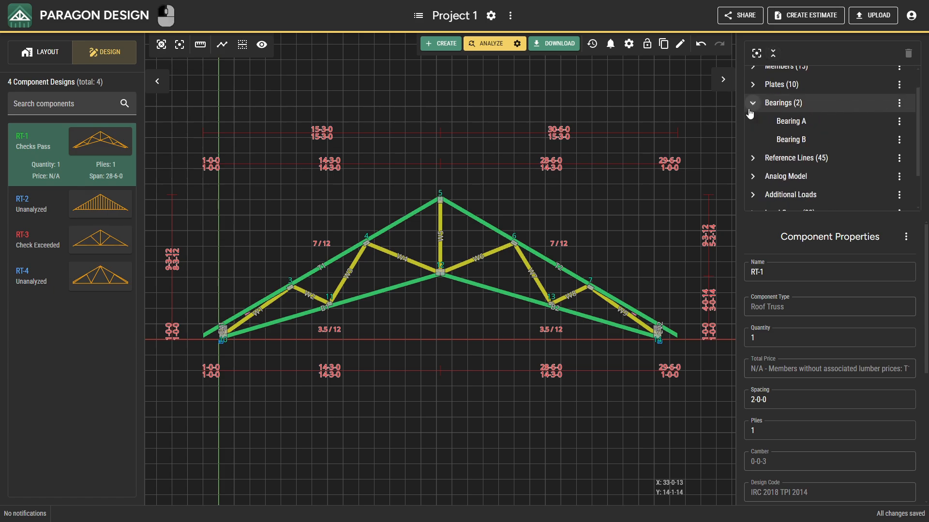
{"action": "left_click", "coordinate": [770, 133]}
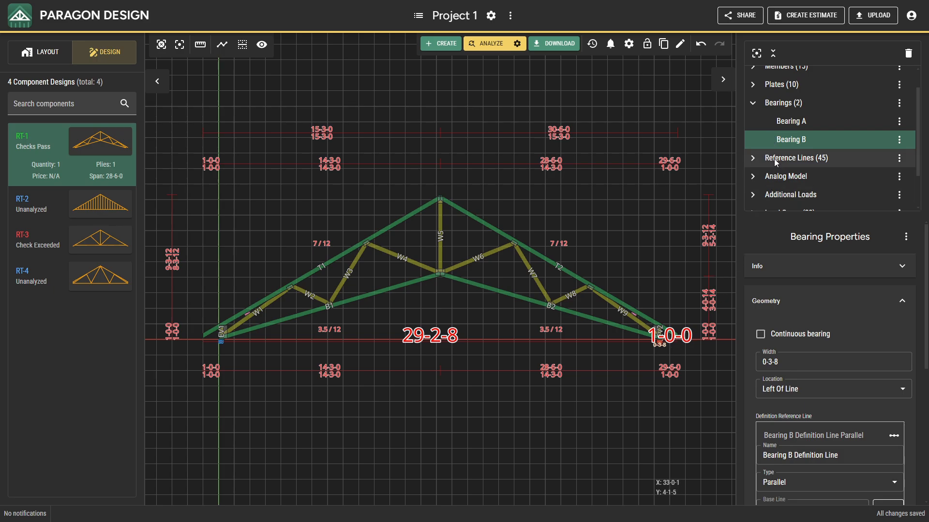
{"action": "right_click", "coordinate": [781, 104]}
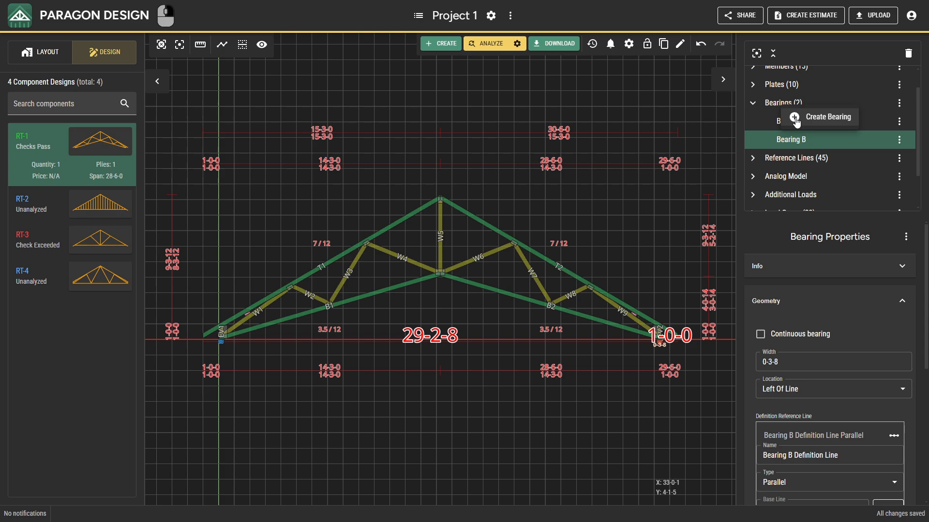
{"action": "left_click", "coordinate": [762, 108]}
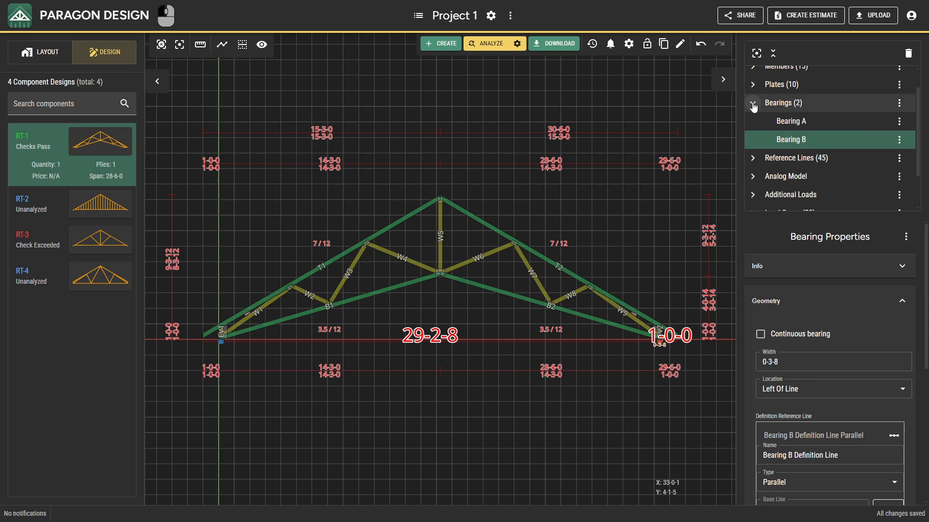
{"action": "left_click", "coordinate": [763, 108]}
Start a manual load on RT-1 with Uniform distribution, the Select Member insertion method and member B2
{"action": "right_click", "coordinate": [755, 157]}
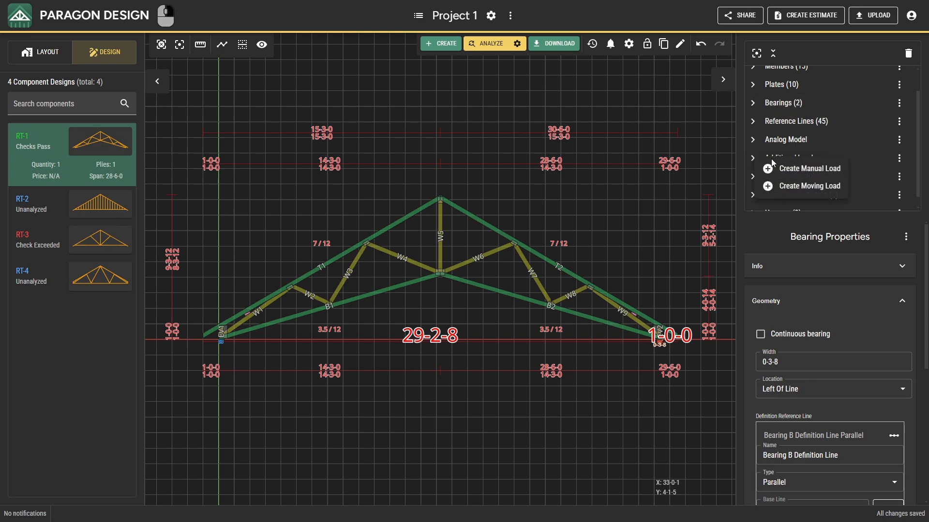
{"action": "left_click", "coordinate": [771, 170]}
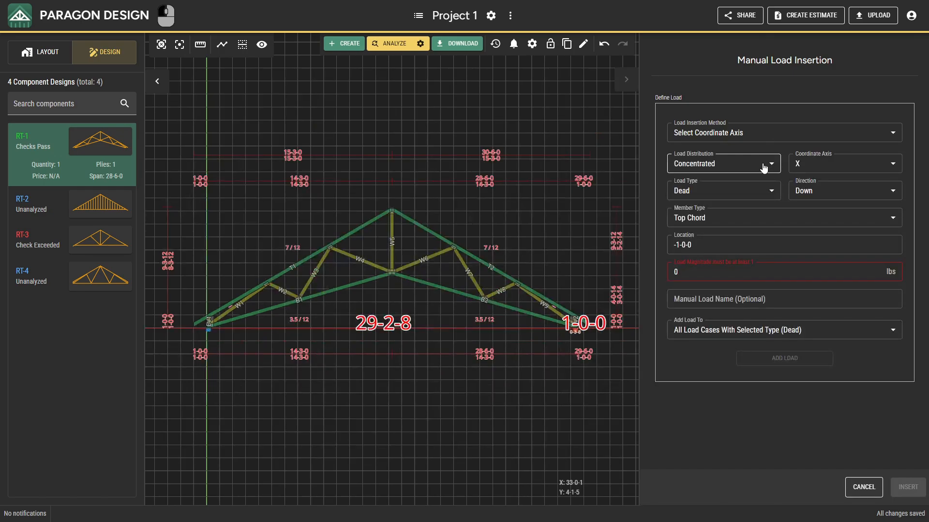
{"action": "left_click", "coordinate": [764, 167]}
{"action": "left_click", "coordinate": [756, 184]}
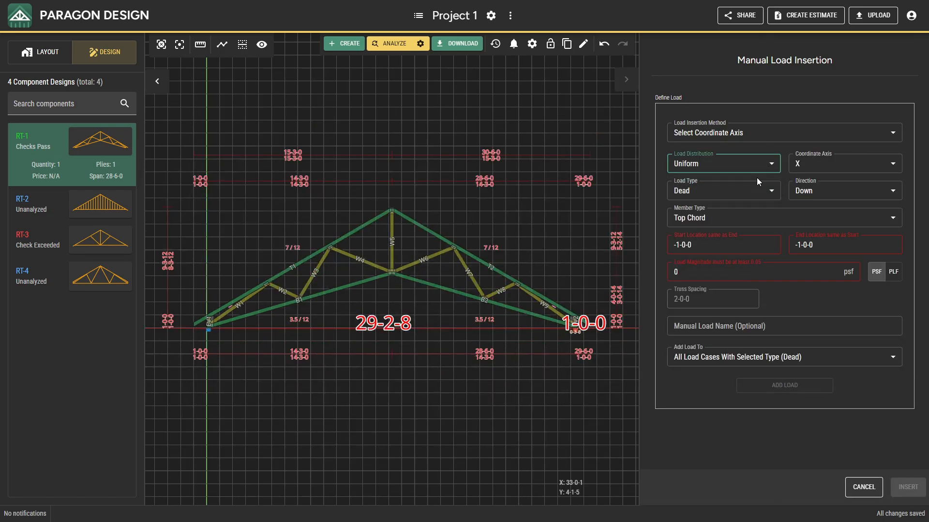
{"action": "left_click", "coordinate": [773, 140]}
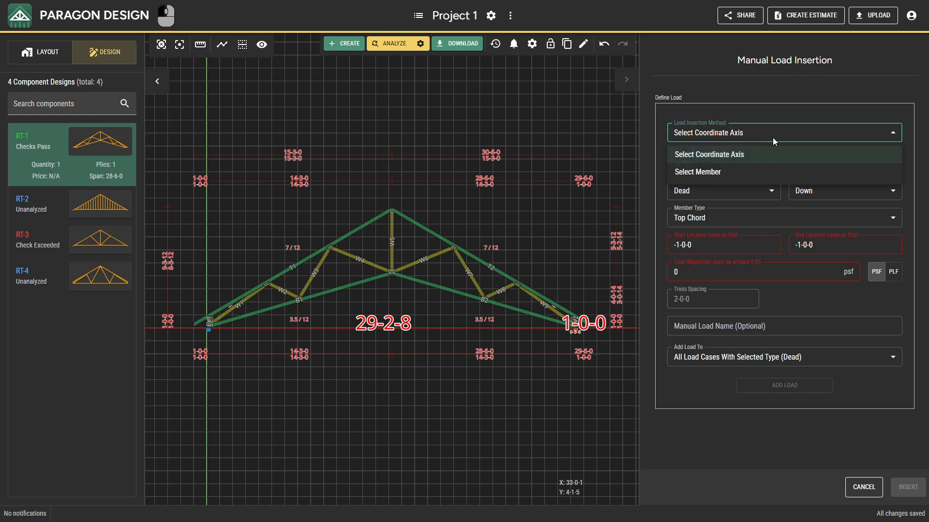
{"action": "left_click", "coordinate": [769, 172]}
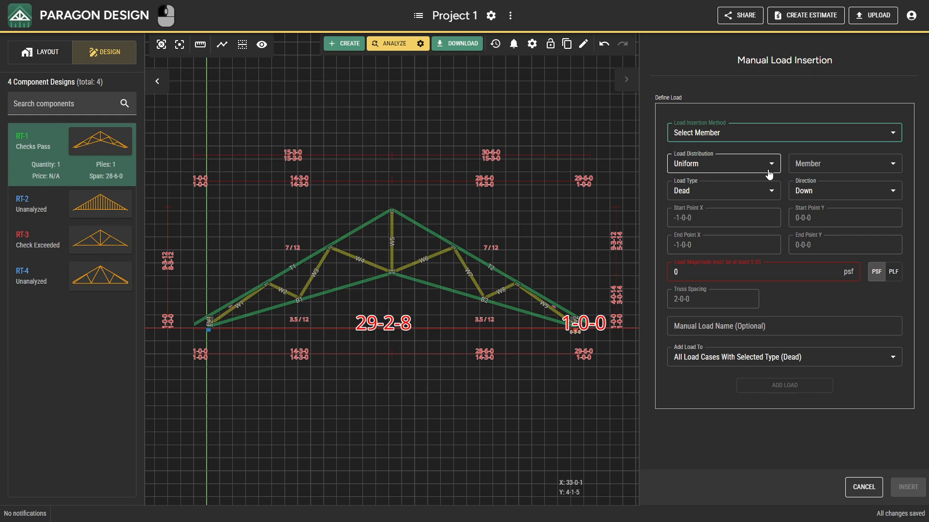
{"action": "left_click", "coordinate": [797, 169]}
{"action": "left_click", "coordinate": [801, 204]}
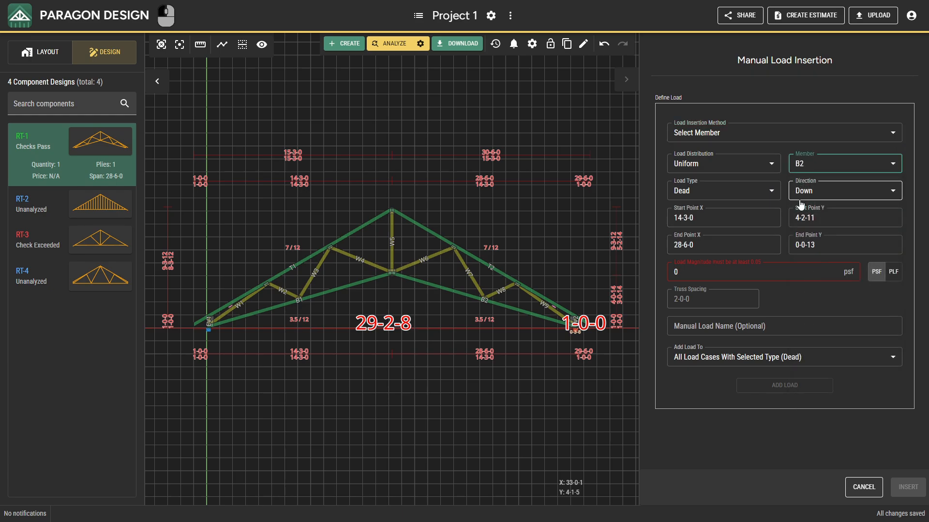
Set the load magnitude to 10 plf, add the load to the list and insert it into RT-1
{"action": "left_click", "coordinate": [808, 268]}
{"action": "type", "text": "10"}
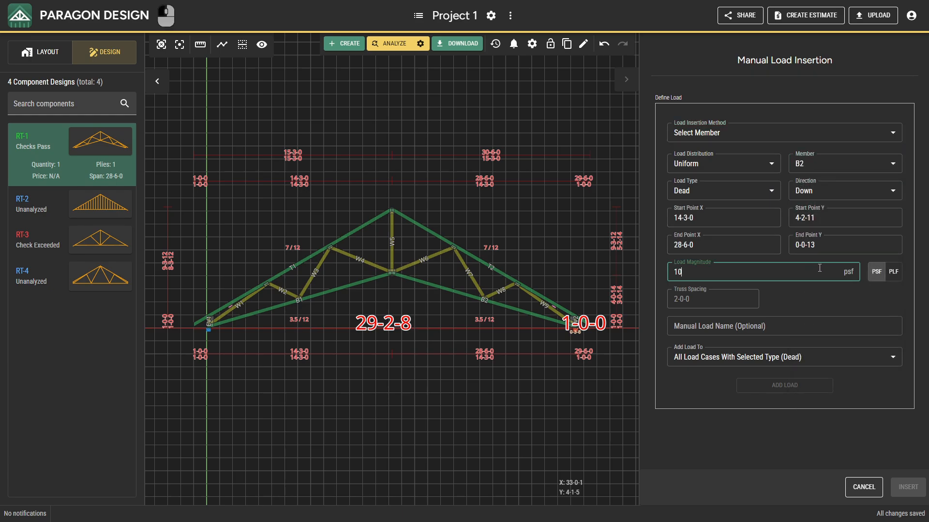
{"action": "left_click", "coordinate": [893, 271]}
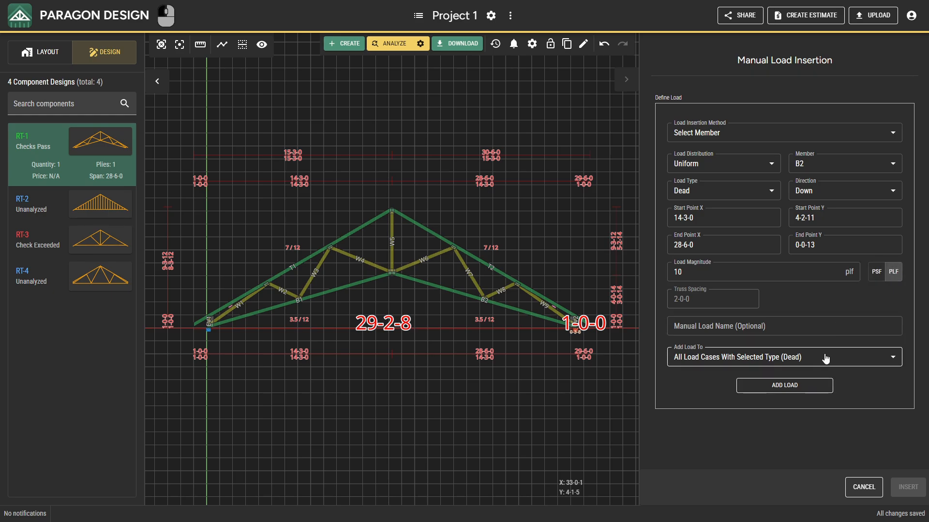
{"action": "left_click", "coordinate": [823, 381]}
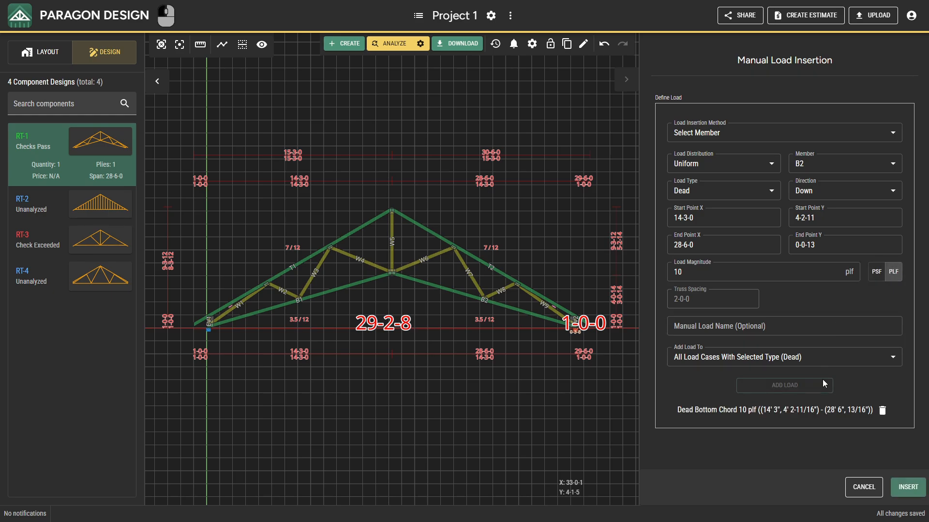
{"action": "left_click", "coordinate": [904, 489]}
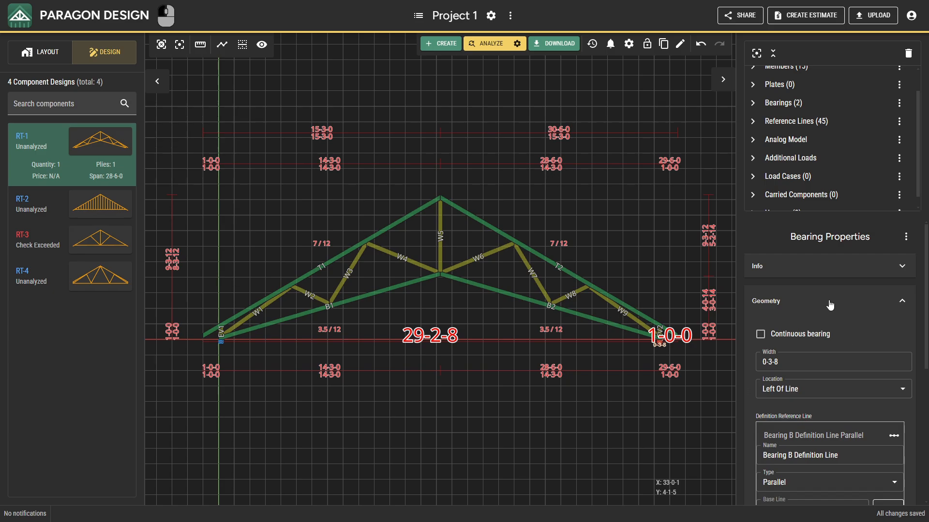
Show the properties of the new dead load on the bottom chord under RT-1's manual loads
{"action": "left_click", "coordinate": [757, 160]}
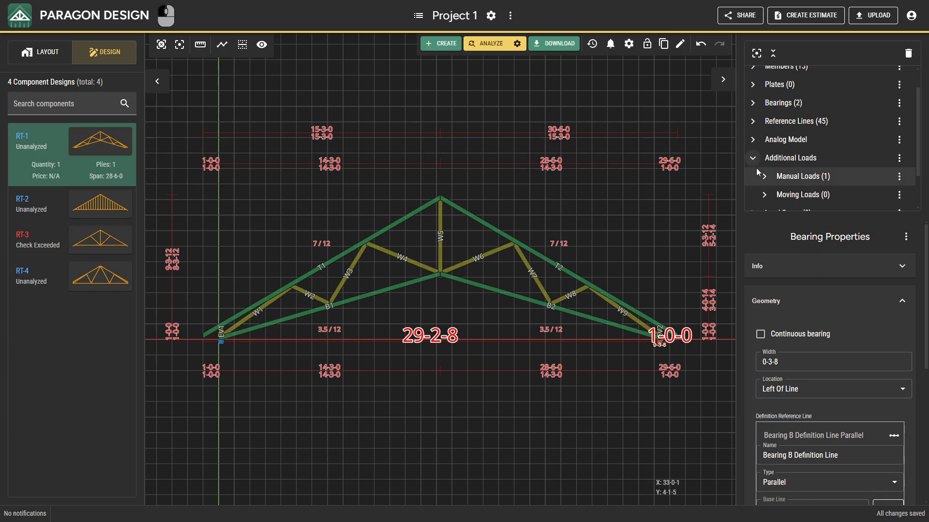
{"action": "left_click", "coordinate": [763, 179]}
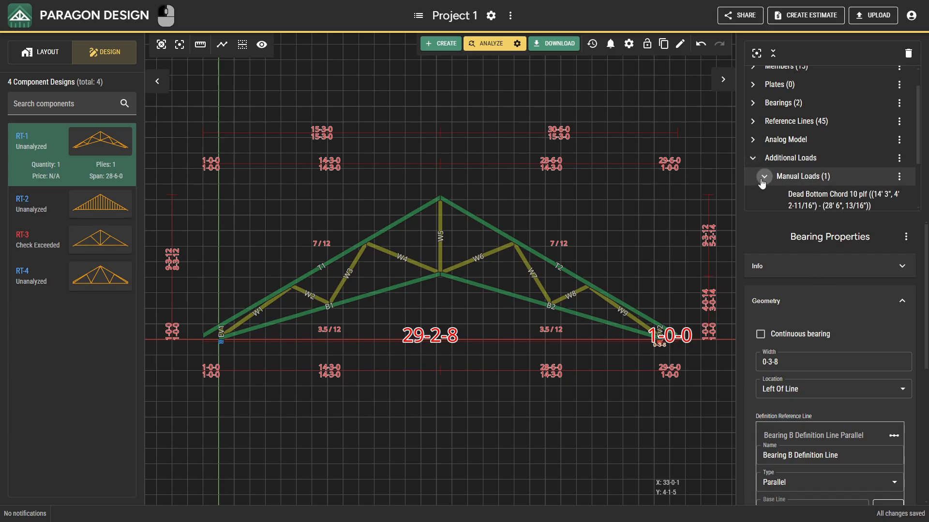
{"action": "left_click", "coordinate": [793, 201]}
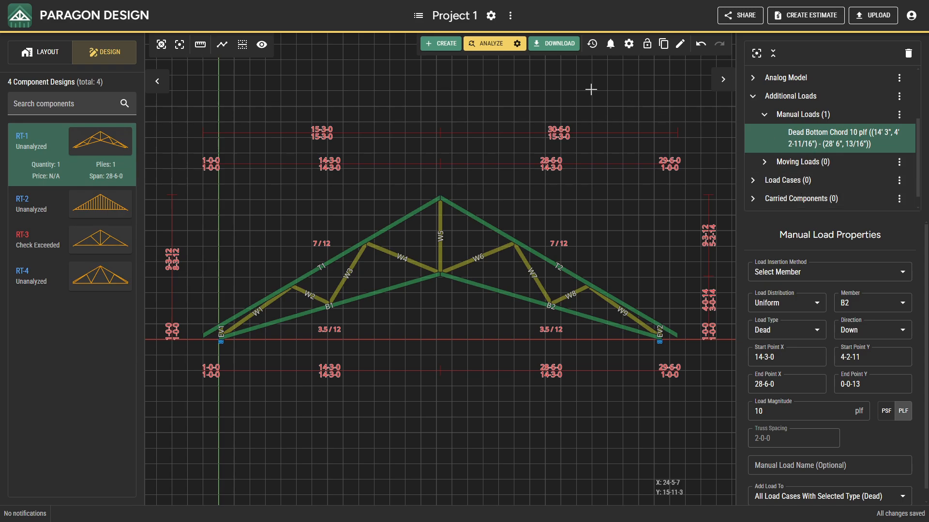
Analyze RT-1 and display its Dead + Roof Live load case on the truss
{"action": "left_click", "coordinate": [486, 44]}
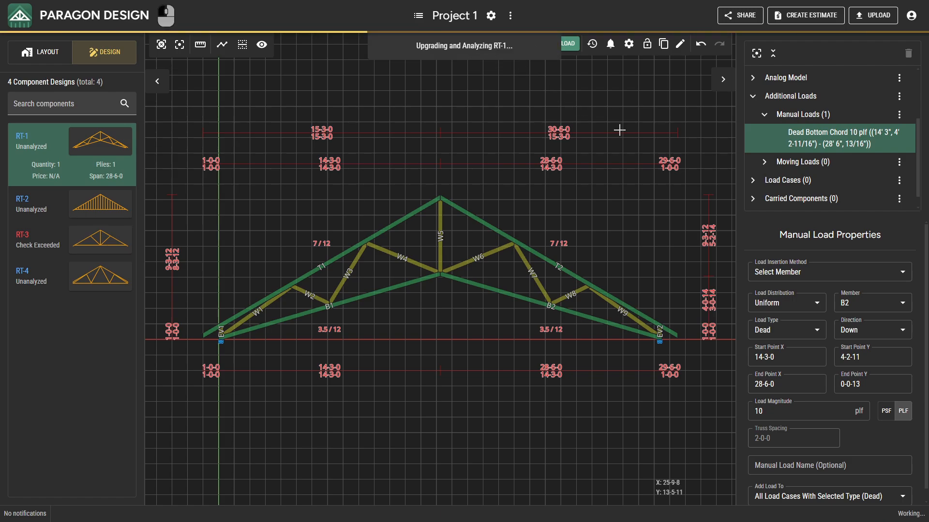
{"action": "left_click", "coordinate": [752, 181]}
{"action": "left_click", "coordinate": [798, 198]}
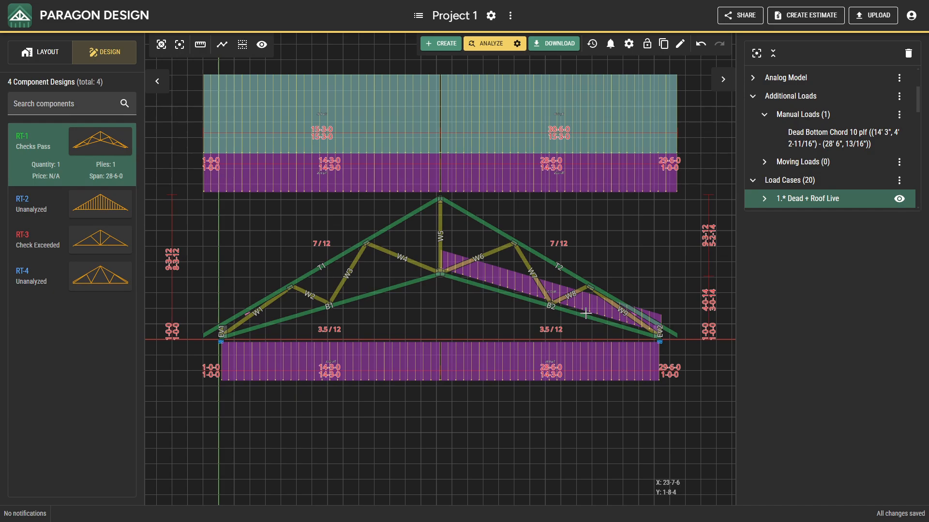
Delete all the web members between the top and bottom chords of RT-1, leaving only the chords and end verticals
{"action": "key", "text": "alt"}
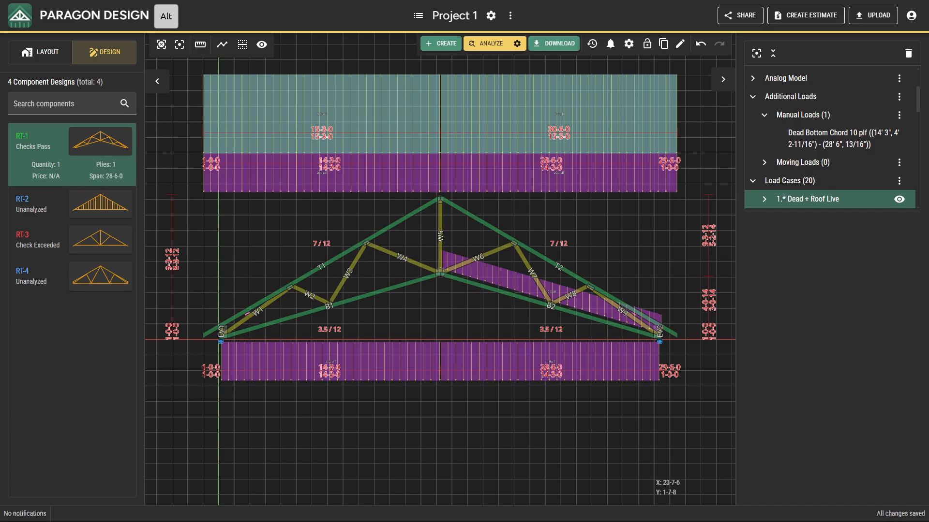
{"action": "left_click", "coordinate": [773, 54]}
{"action": "left_click", "coordinate": [271, 300]}
{"action": "left_click", "coordinate": [310, 295], "text": "ctrl"}
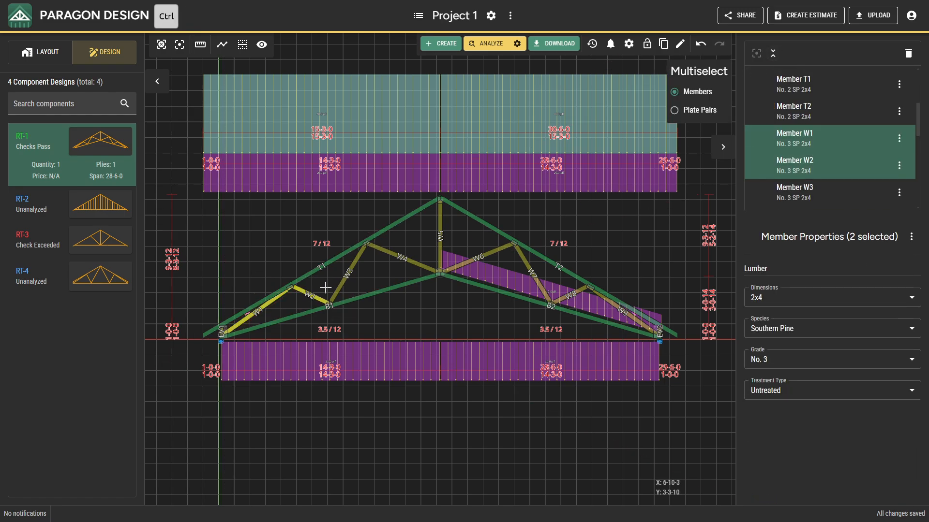
{"action": "left_click", "coordinate": [347, 276], "text": "ctrl"}
{"action": "left_click_drag", "start_coordinate": [462, 239], "coordinate": [381, 261], "text": "ctrl"}
{"action": "left_click", "coordinate": [570, 297], "text": "ctrl"}
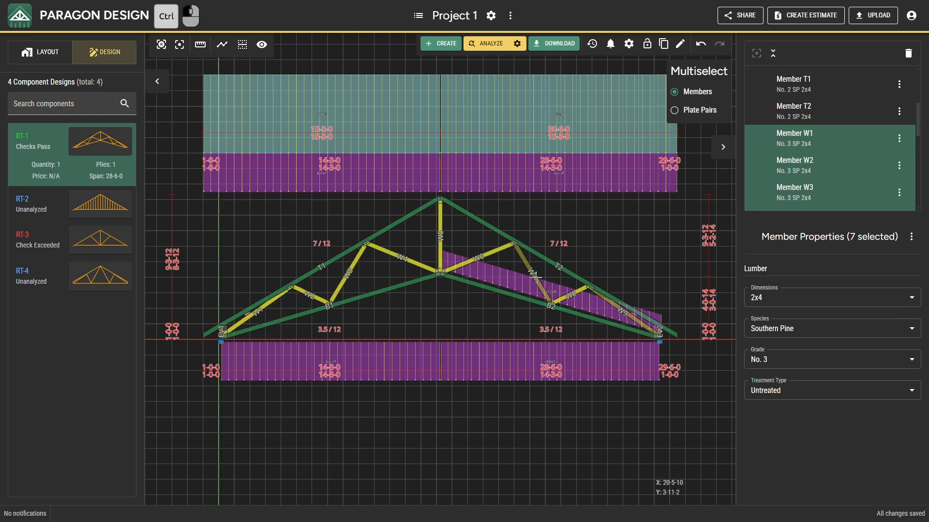
{"action": "left_click", "coordinate": [532, 274], "text": "ctrl"}
{"action": "left_click", "coordinate": [596, 298], "text": "ctrl"}
{"action": "key", "text": "Delete"}
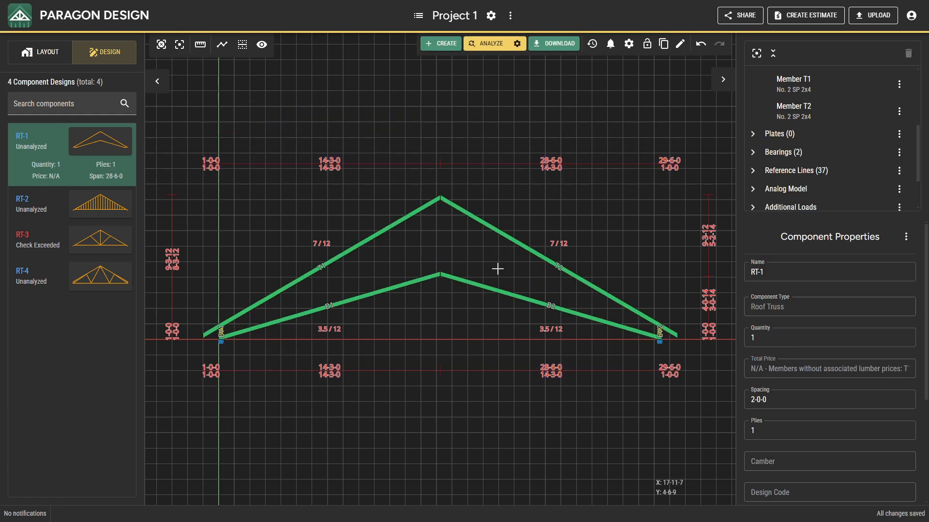
Insert a point-to-point vertical web from the T1–T2 intersection at the peak down to the bottom-chord peak
{"action": "right_click", "coordinate": [498, 270]}
{"action": "left_click", "coordinate": [515, 315]}
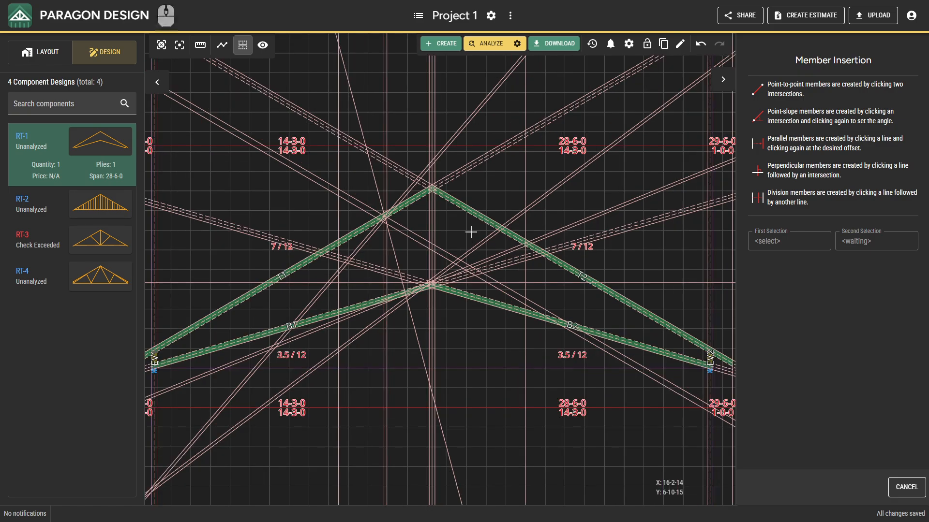
{"action": "scroll", "coordinate": [471, 233], "scroll_direction": "up", "scroll_amount": 5}
{"action": "middle_click_drag", "start_coordinate": [437, 244], "coordinate": [460, 232]}
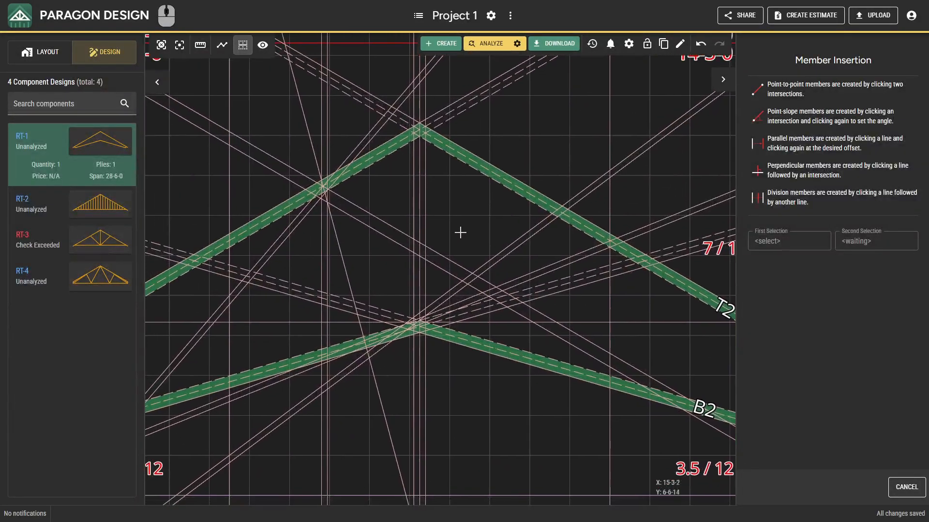
{"action": "left_click", "coordinate": [420, 137]}
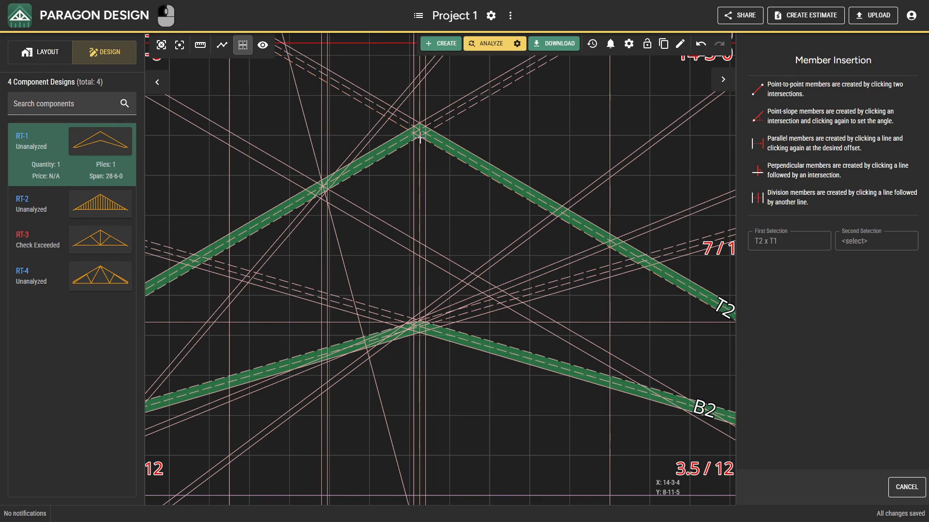
{"action": "left_click", "coordinate": [424, 321]}
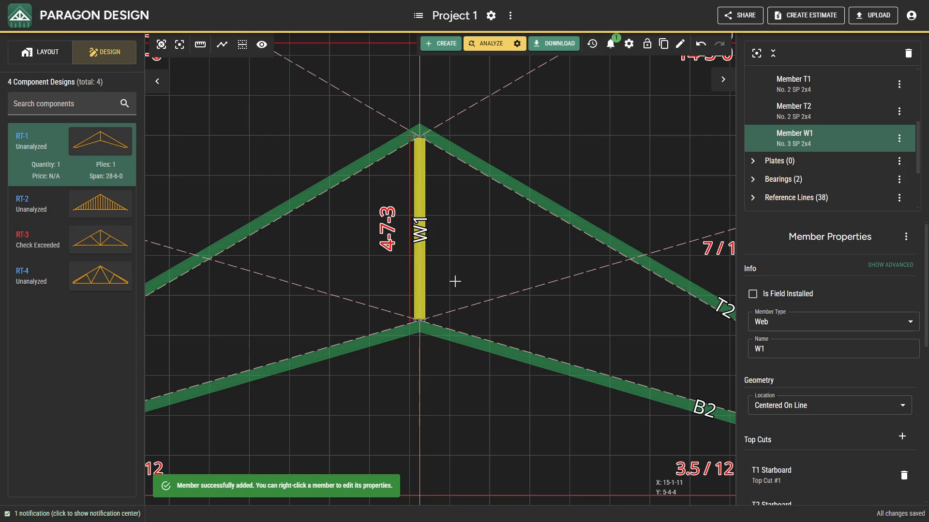
Review the Location and Member Type options of the new vertical web without changing them
{"action": "left_click", "coordinate": [848, 401]}
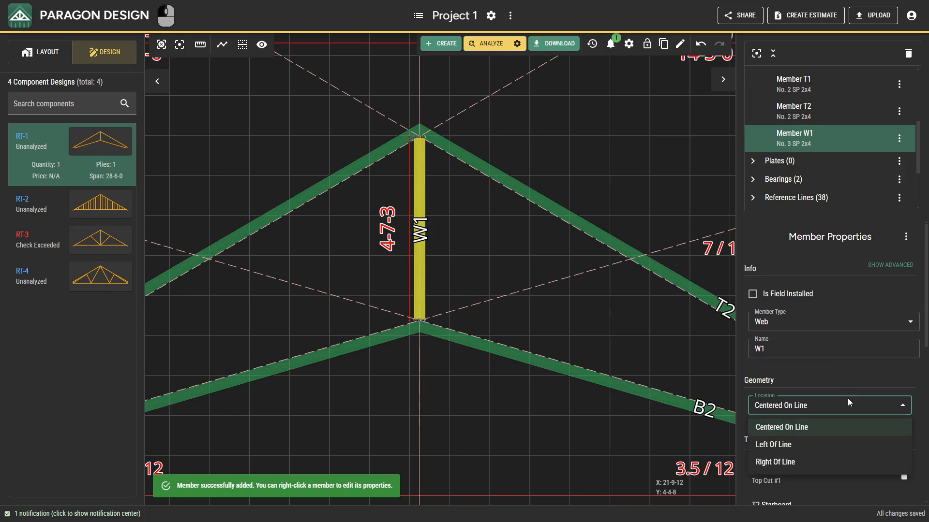
{"action": "left_click", "coordinate": [849, 398]}
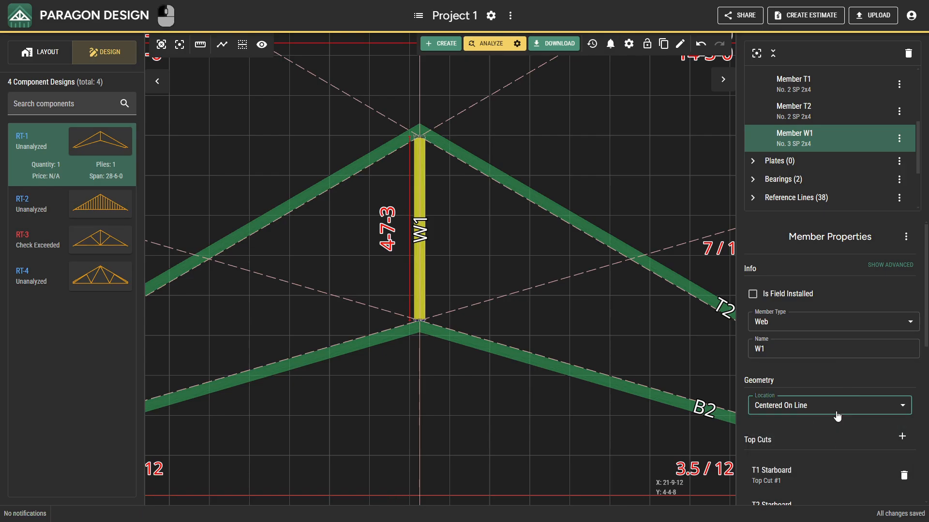
{"action": "left_click", "coordinate": [831, 323]}
{"action": "left_click", "coordinate": [831, 323]}
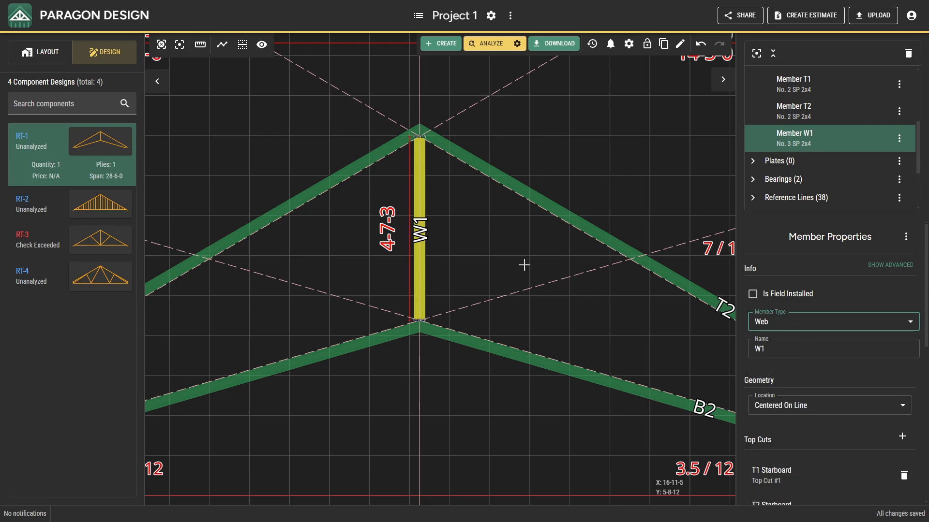
Insert a point-slope web from the B1 and W1 intersection up to T2 at 60°
{"action": "right_click", "coordinate": [498, 251]}
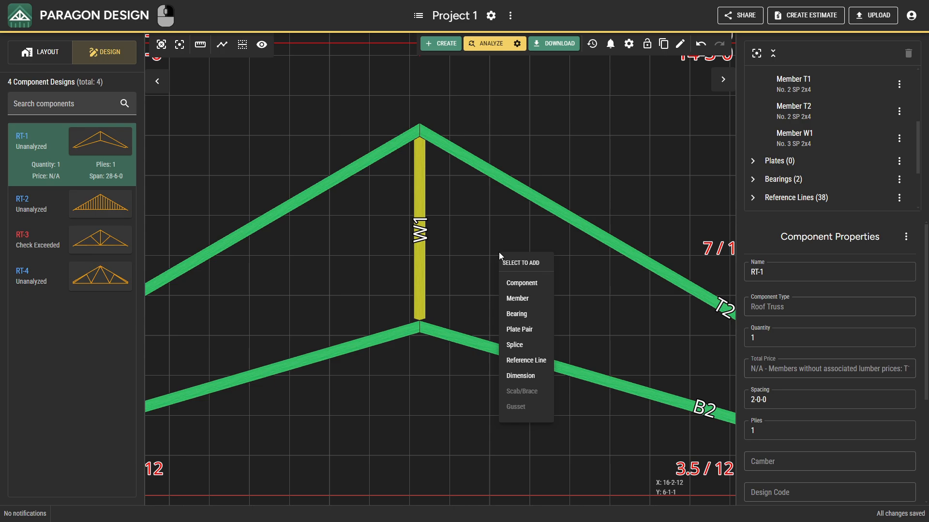
{"action": "left_click", "coordinate": [522, 299]}
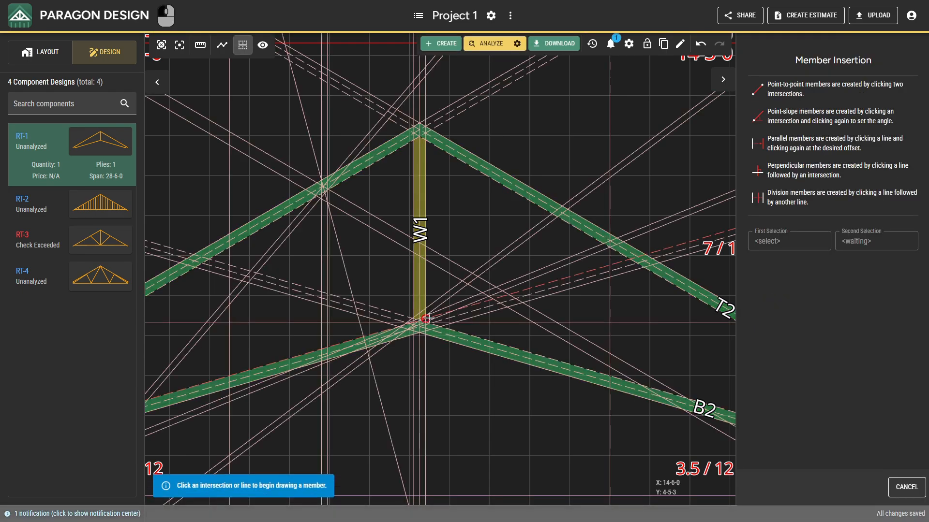
{"action": "left_click", "coordinate": [426, 318]}
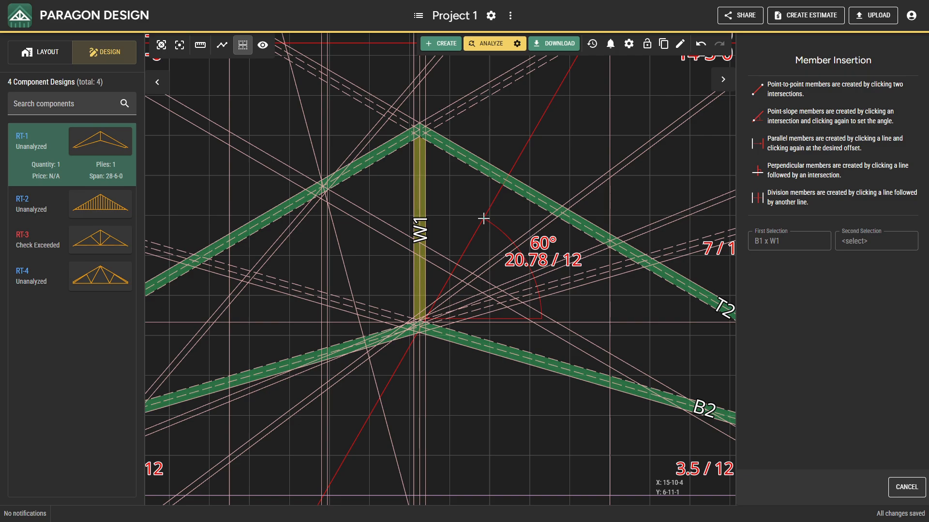
{"action": "left_click", "coordinate": [483, 219]}
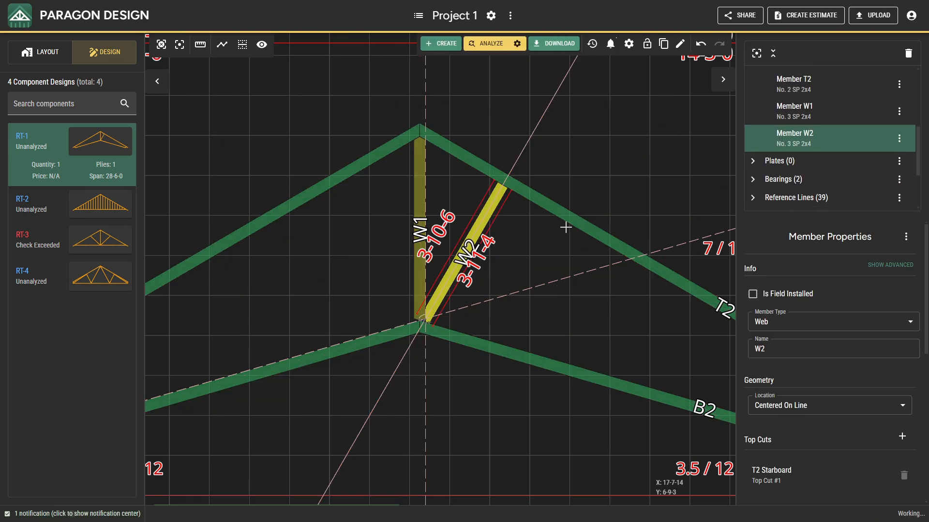
In W2's advanced properties, switch the reference line's direction to degrees and set it to 30
{"action": "left_click", "coordinate": [876, 274]}
{"action": "scroll", "coordinate": [868, 328], "scroll_direction": "down", "scroll_amount": 5}
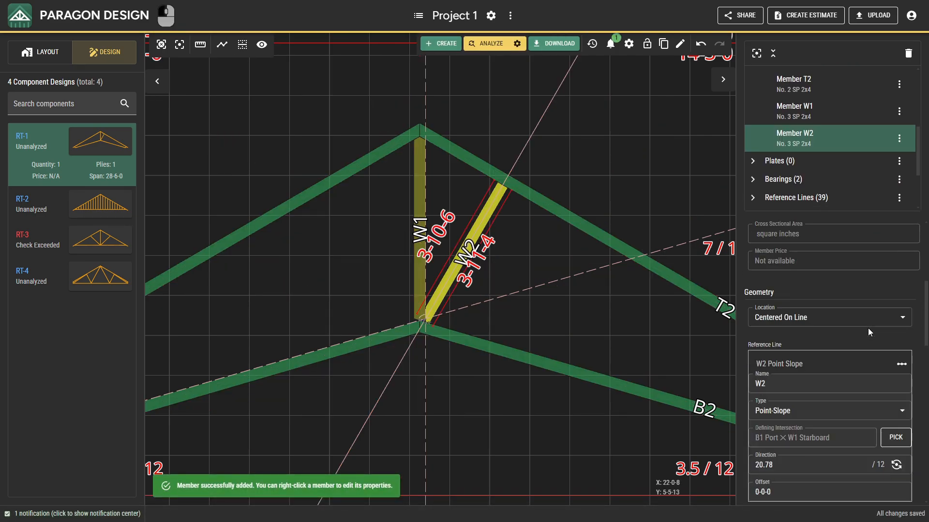
{"action": "left_click", "coordinate": [819, 331]}
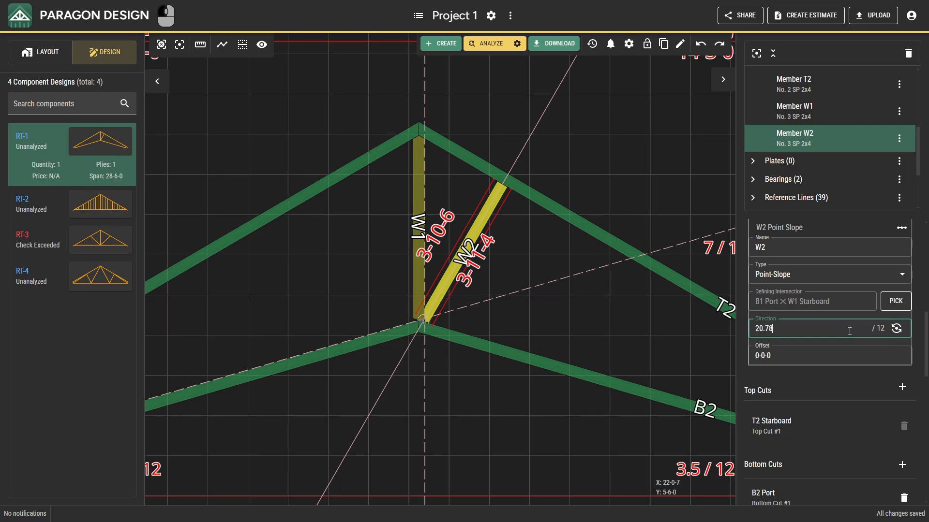
{"action": "left_click", "coordinate": [896, 330]}
{"action": "left_click", "coordinate": [841, 316]}
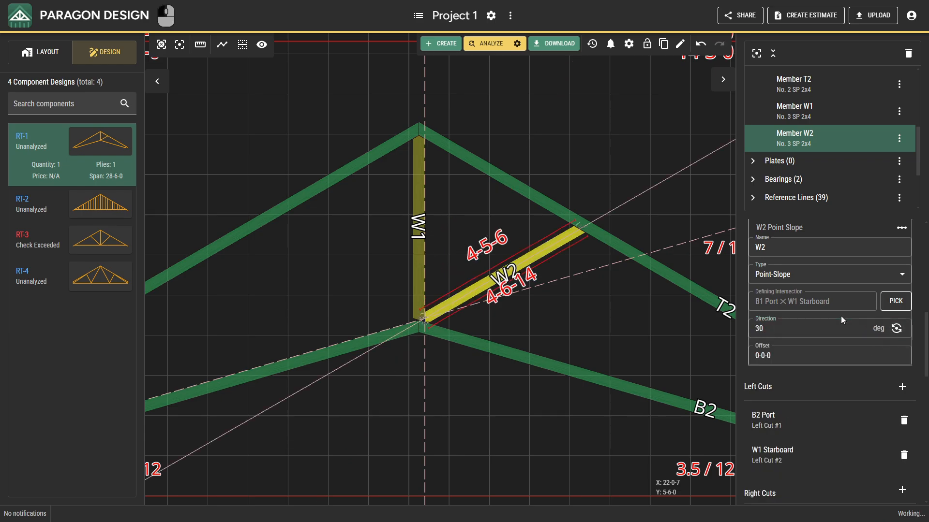
Inspect the offset setting of W2's point-slope reference line
{"action": "middle_click_drag", "start_coordinate": [625, 294], "coordinate": [515, 295]}
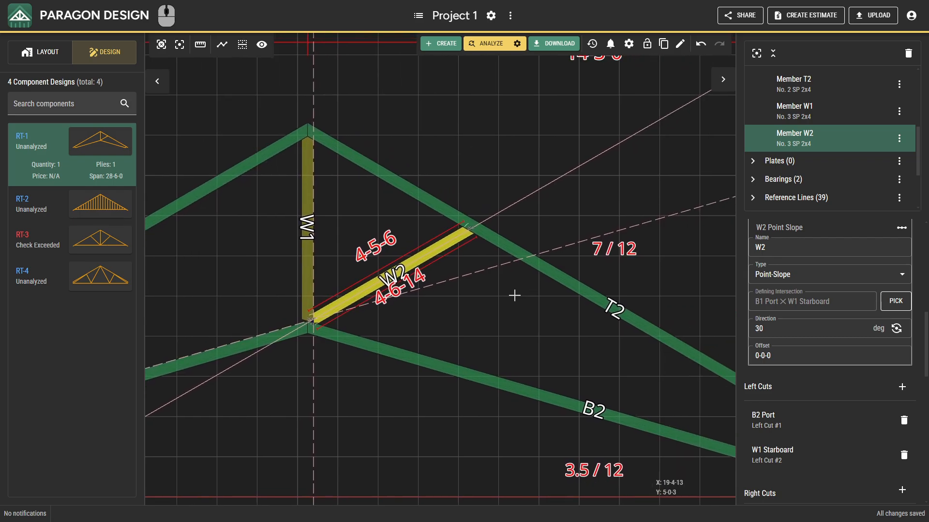
{"action": "left_click", "coordinate": [772, 351]}
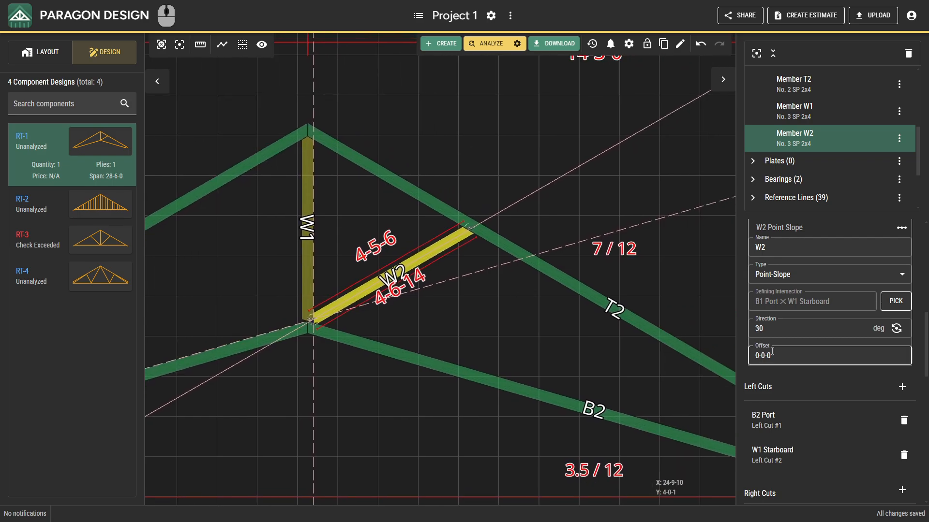
{"action": "left_click", "coordinate": [772, 351]}
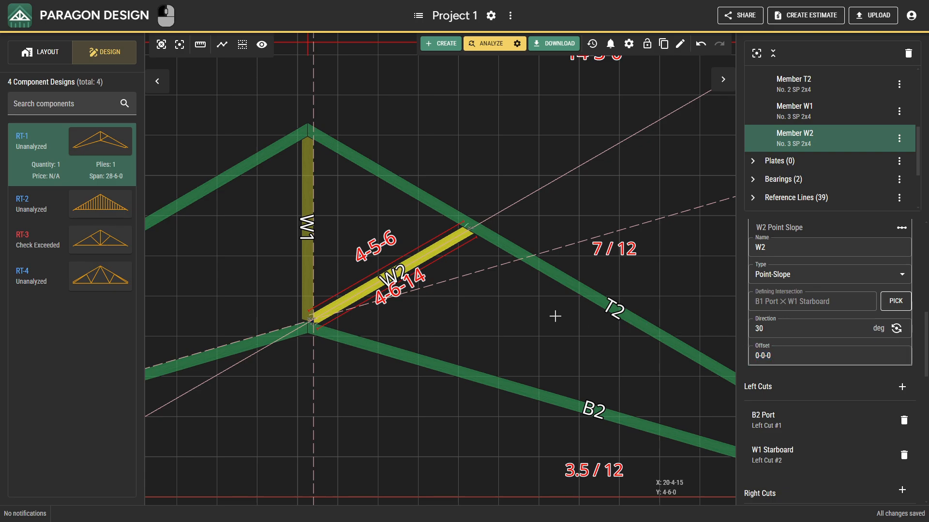
{"action": "key", "text": "Escape"}
Insert a web parallel to W2 between B2 and T2, at an offset of about -4-10-0
{"action": "right_click", "coordinate": [528, 310]}
{"action": "left_click", "coordinate": [547, 355]}
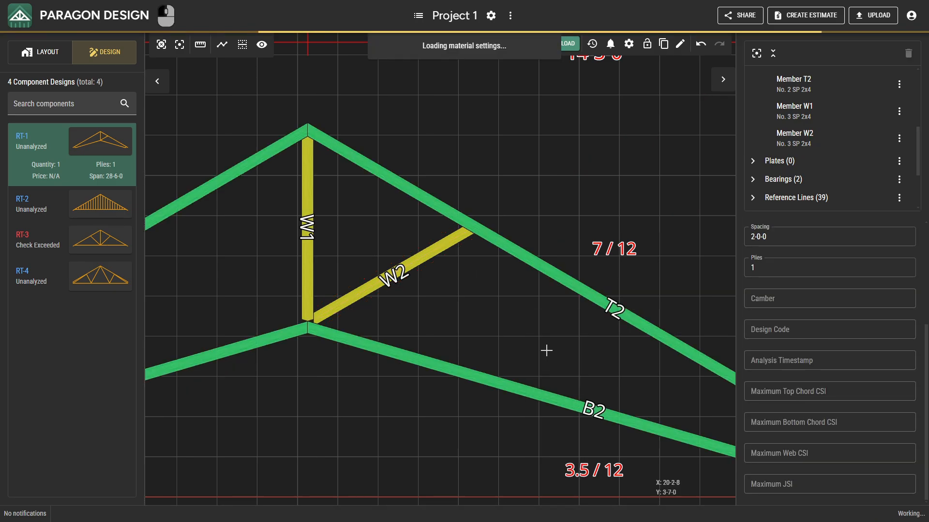
{"action": "middle_click_drag", "start_coordinate": [535, 328], "coordinate": [503, 273]}
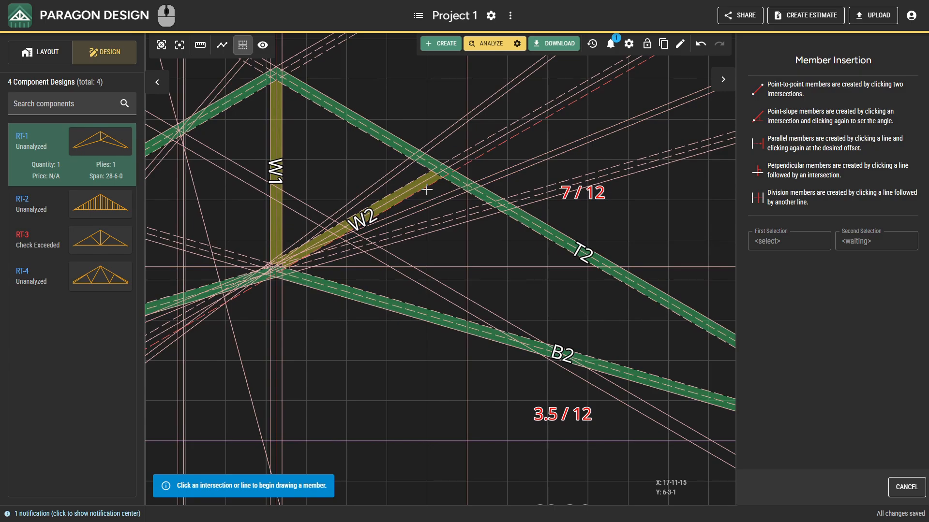
{"action": "left_click", "coordinate": [427, 189]}
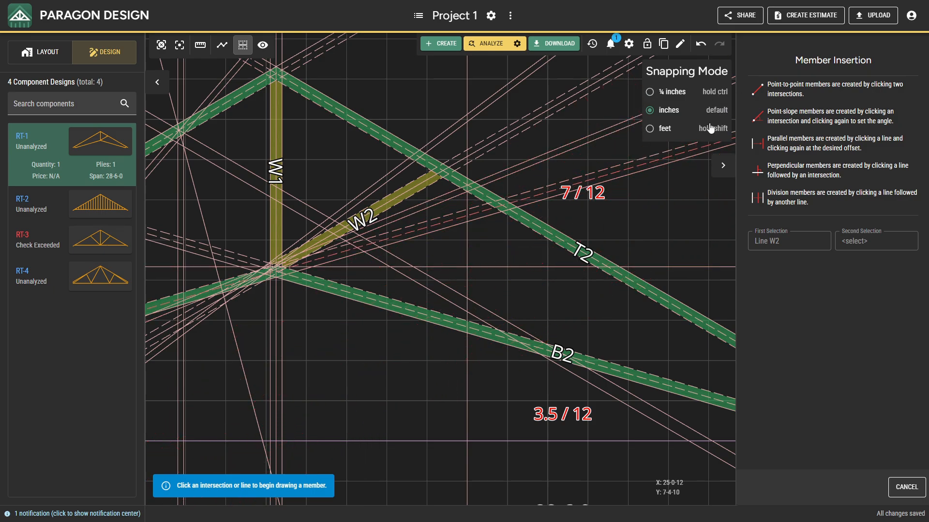
{"action": "left_click", "coordinate": [583, 322]}
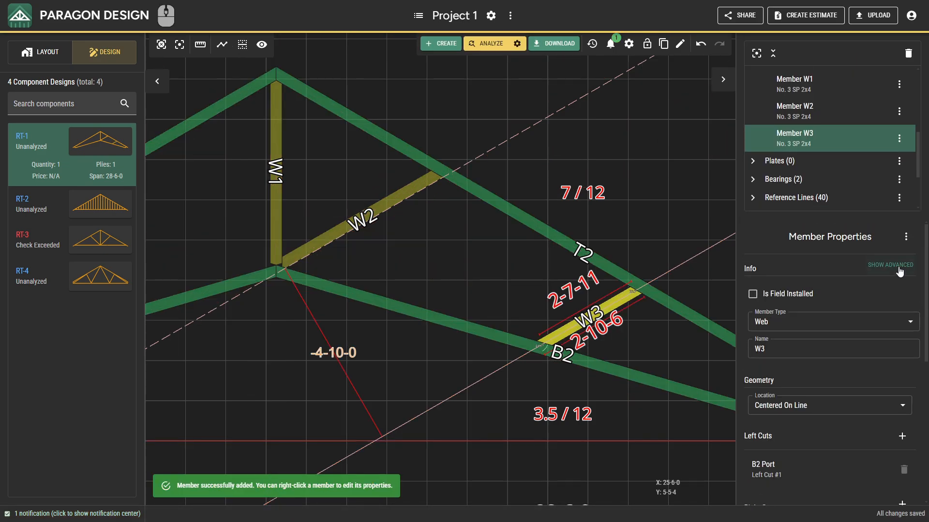
Show W3's advanced properties and examine the offset of its parallel reference line
{"action": "left_click", "coordinate": [894, 270]}
{"action": "scroll", "coordinate": [883, 373], "scroll_direction": "down", "scroll_amount": 10}
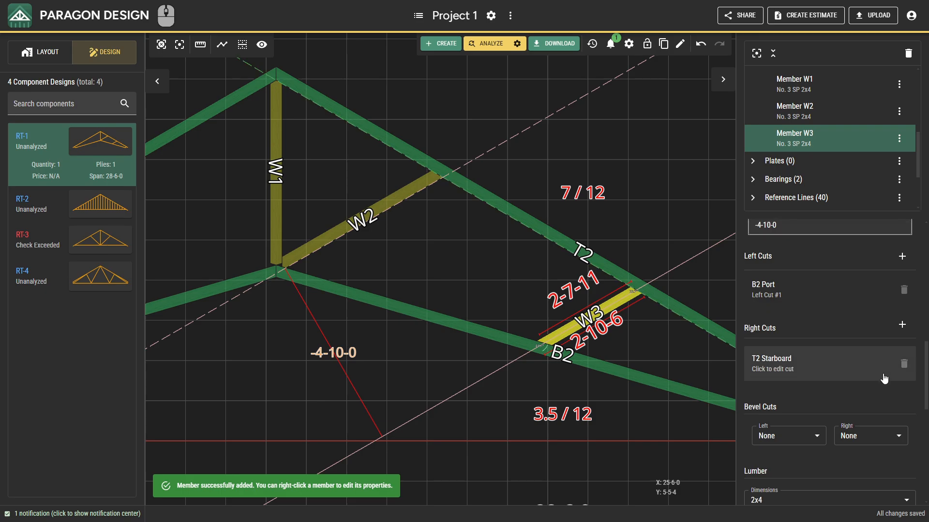
{"action": "triple_click", "coordinate": [865, 331]}
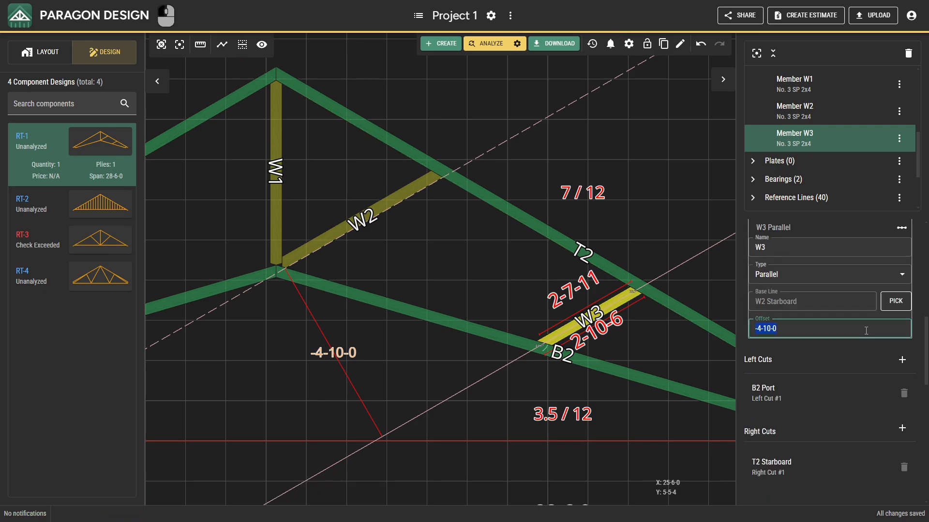
{"action": "left_click", "coordinate": [545, 276]}
Insert a web perpendicular to W2 through the intersection at the lower end of W3 on chord B2
{"action": "right_click", "coordinate": [515, 271]}
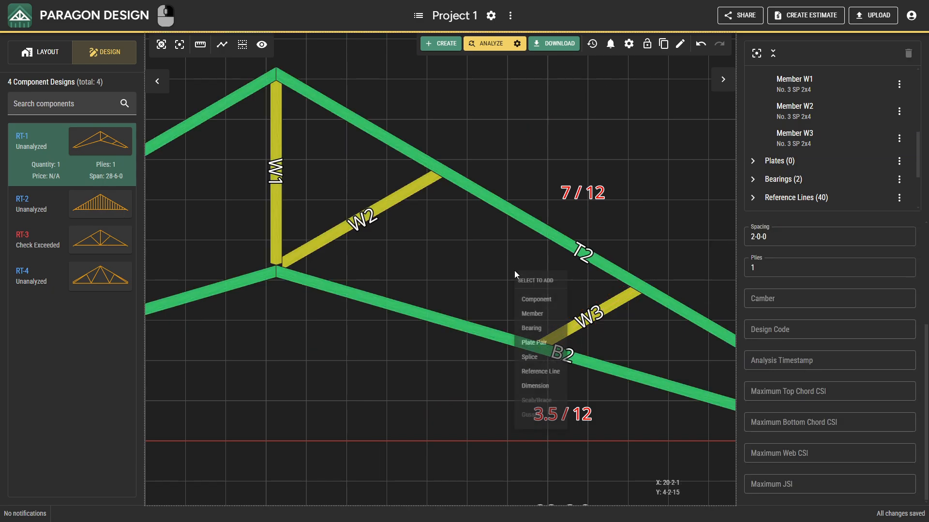
{"action": "left_click", "coordinate": [534, 317]}
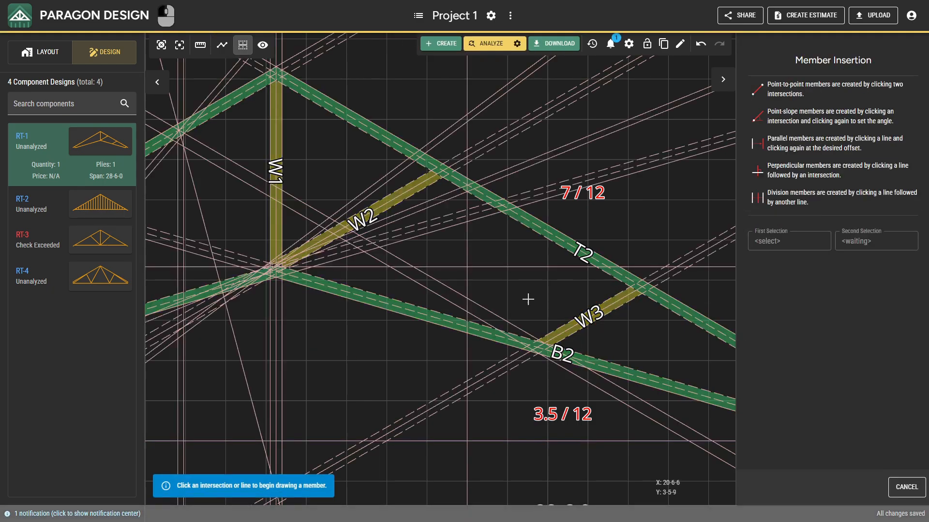
{"action": "left_click", "coordinate": [424, 188]}
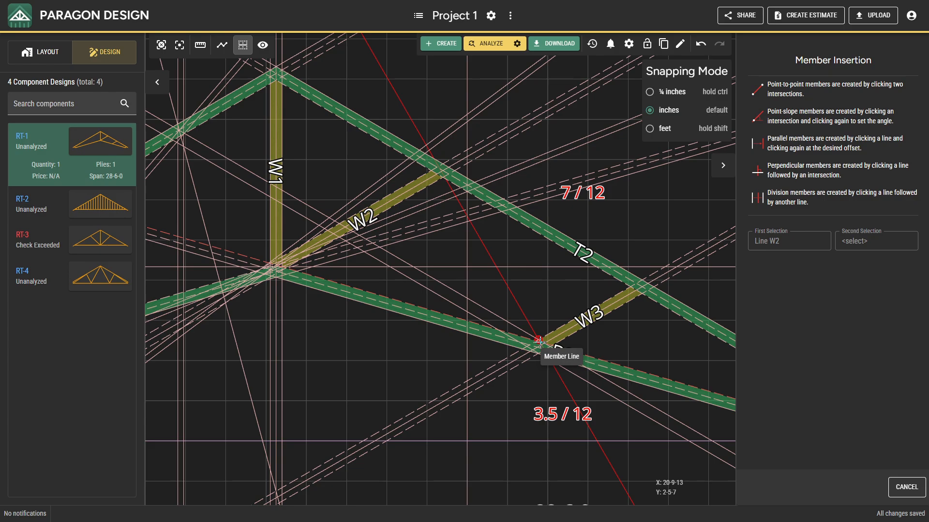
{"action": "left_click", "coordinate": [538, 340]}
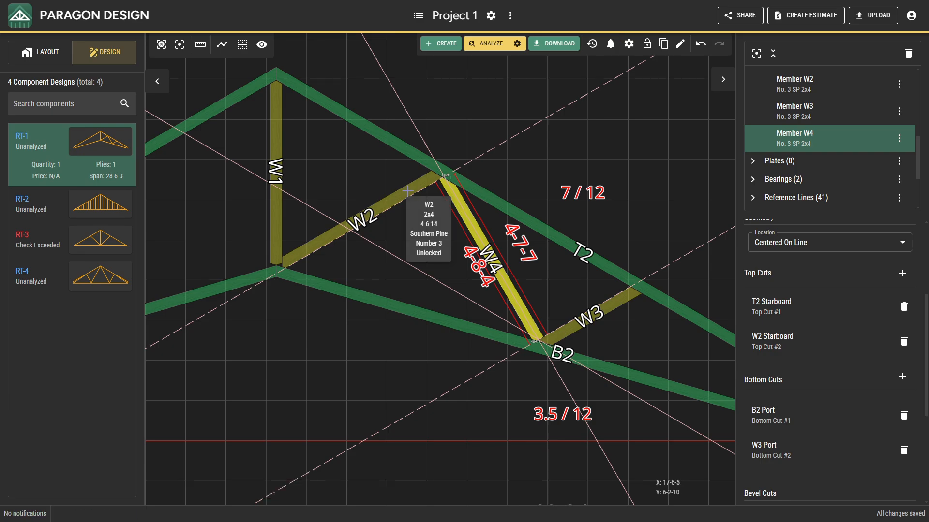
{"action": "key", "text": "Escape"}
Insert a division web between T1 and B1, halfway between line SCL at the left end and the vertical line of W1
{"action": "scroll", "coordinate": [416, 230], "scroll_direction": "down", "scroll_amount": 3}
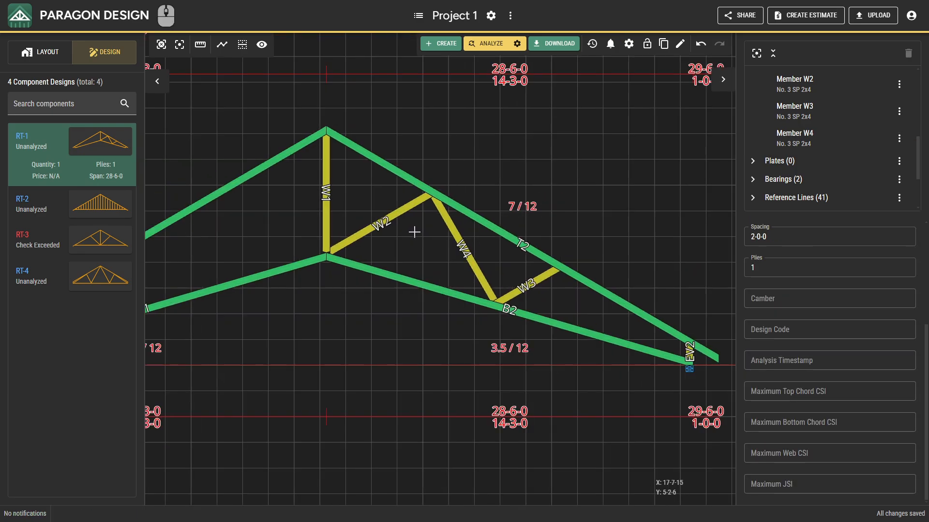
{"action": "middle_click_drag", "start_coordinate": [414, 232], "coordinate": [665, 221]}
{"action": "right_click", "coordinate": [532, 231]}
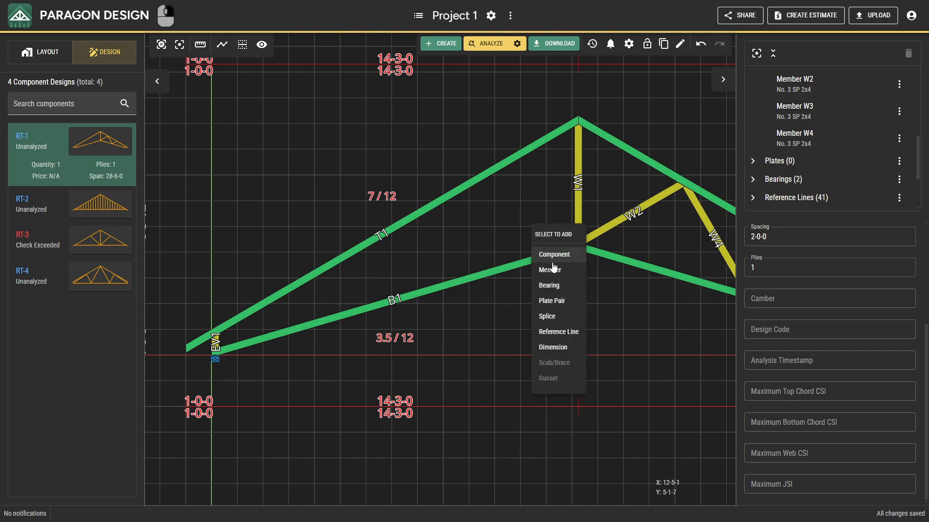
{"action": "left_click", "coordinate": [552, 269]}
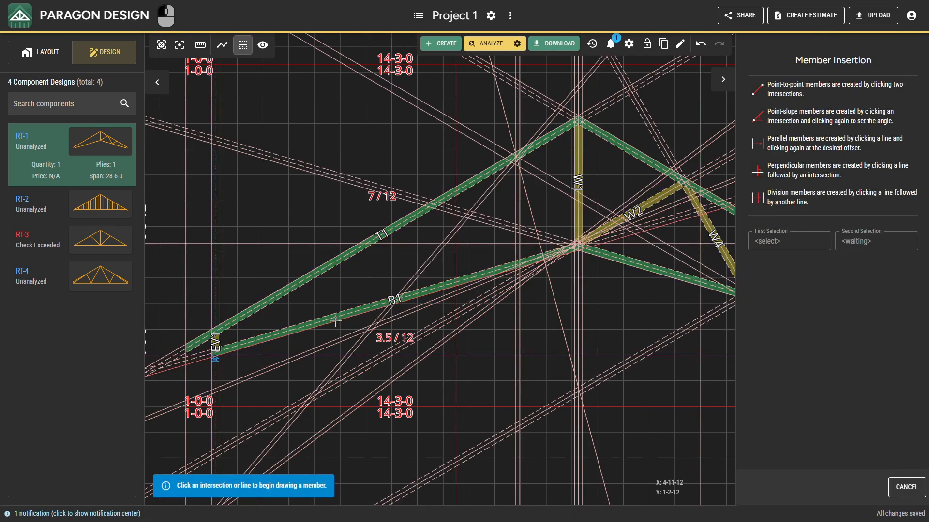
{"action": "left_click", "coordinate": [223, 272]}
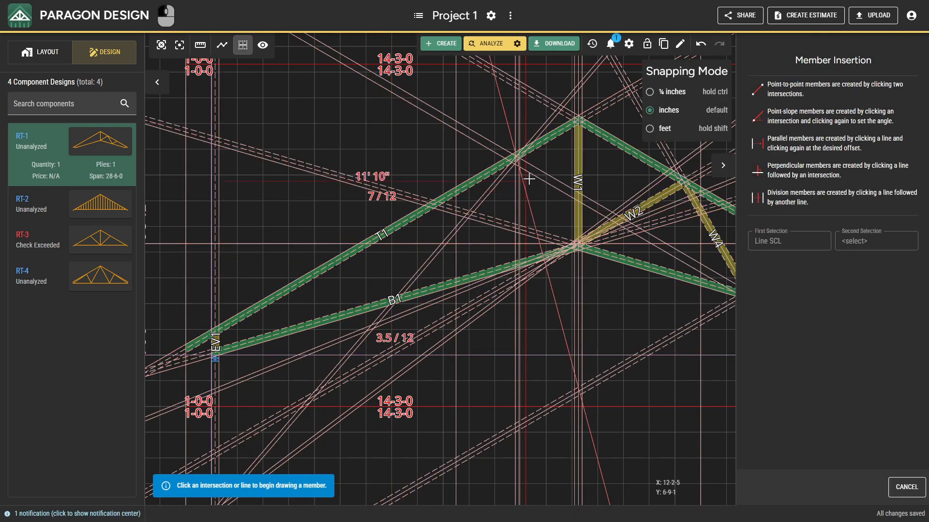
{"action": "left_click", "coordinate": [568, 162]}
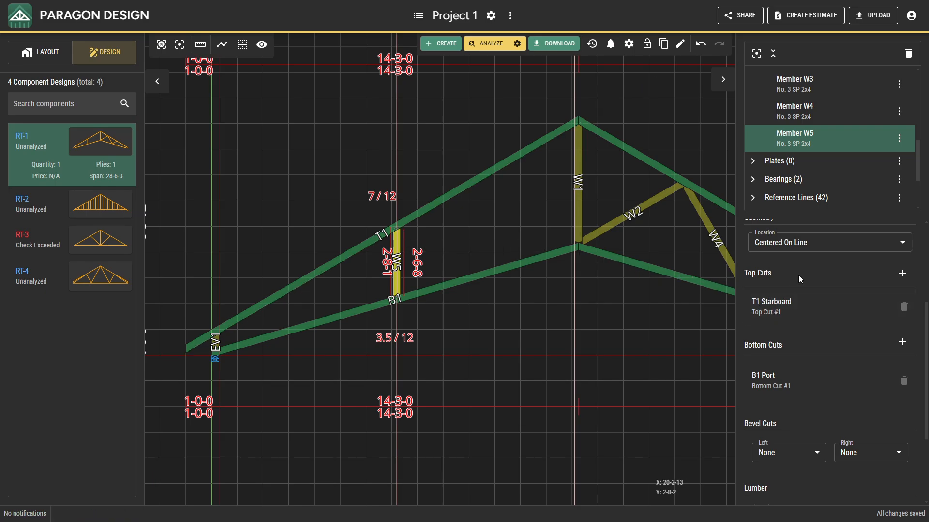
Show W5's advanced properties and set the division factor of its reference line to 0.333
{"action": "scroll", "coordinate": [798, 274], "scroll_direction": "up", "scroll_amount": 3}
{"action": "left_click", "coordinate": [873, 265]}
{"action": "scroll", "coordinate": [875, 303], "scroll_direction": "down", "scroll_amount": 4}
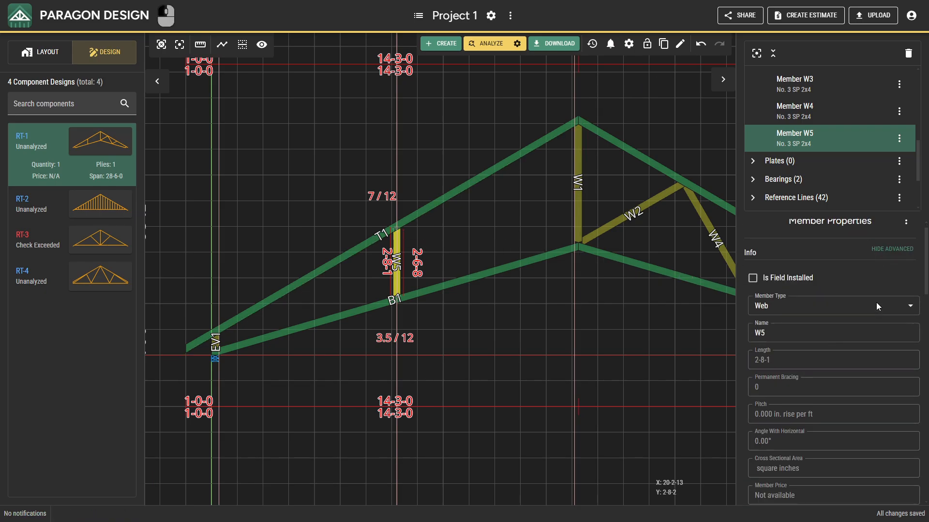
{"action": "scroll", "coordinate": [876, 310], "scroll_direction": "down", "scroll_amount": 2}
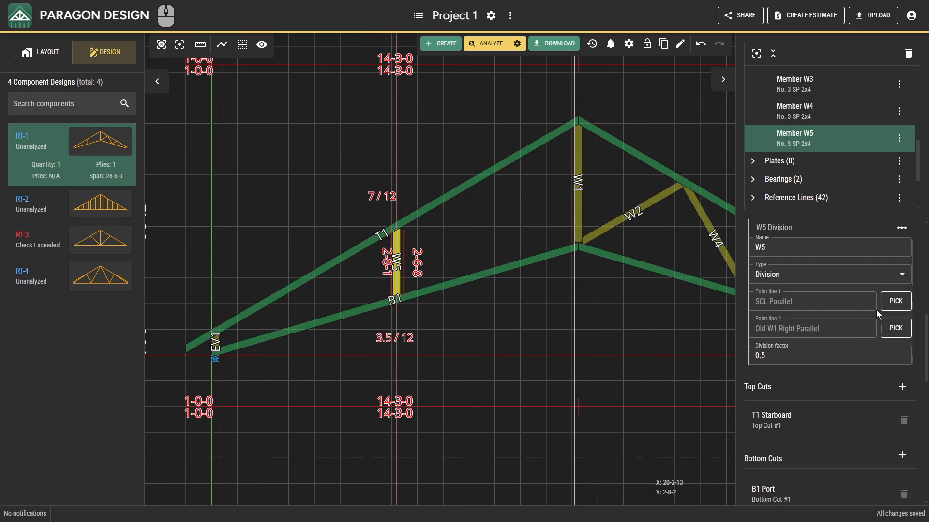
{"action": "double_click", "coordinate": [869, 350]}
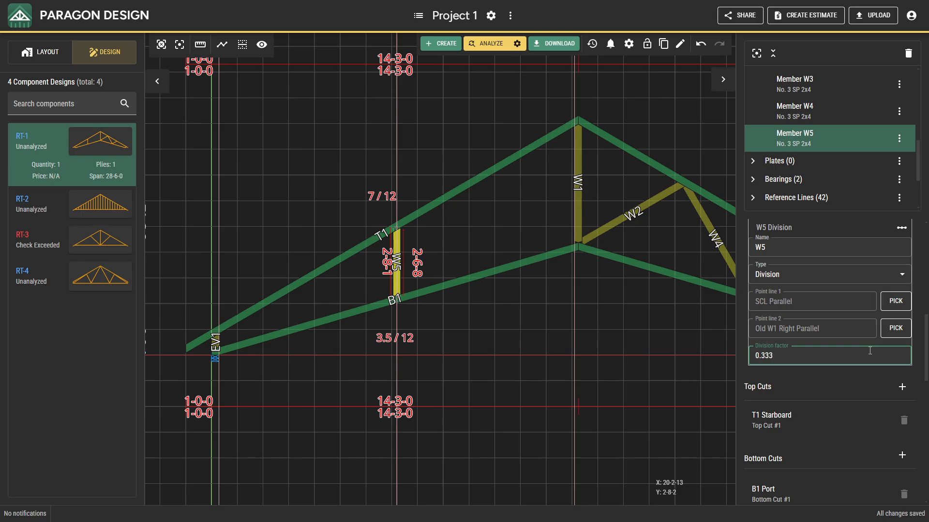
{"action": "key", "text": "Return"}
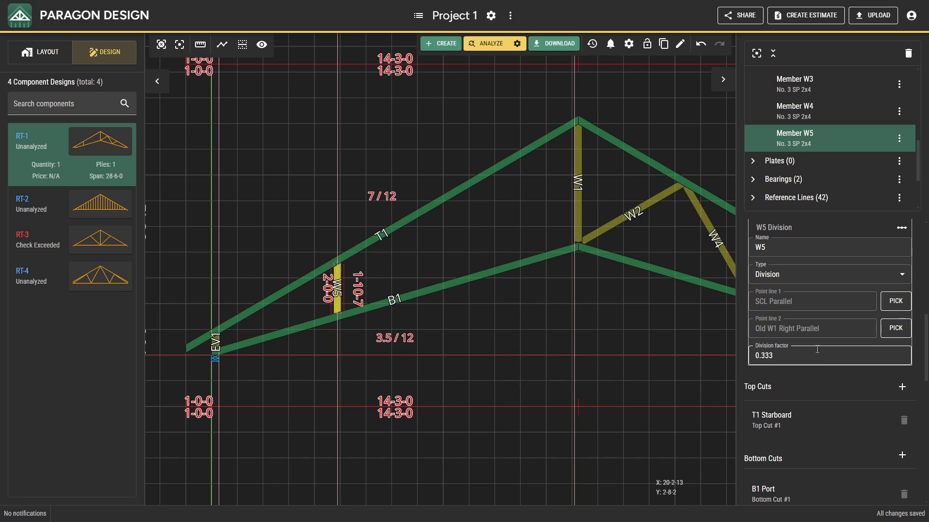
Remove the B2 Port bottom cut from web W1 by picking its reference line in the drawing
{"action": "left_click", "coordinate": [162, 45]}
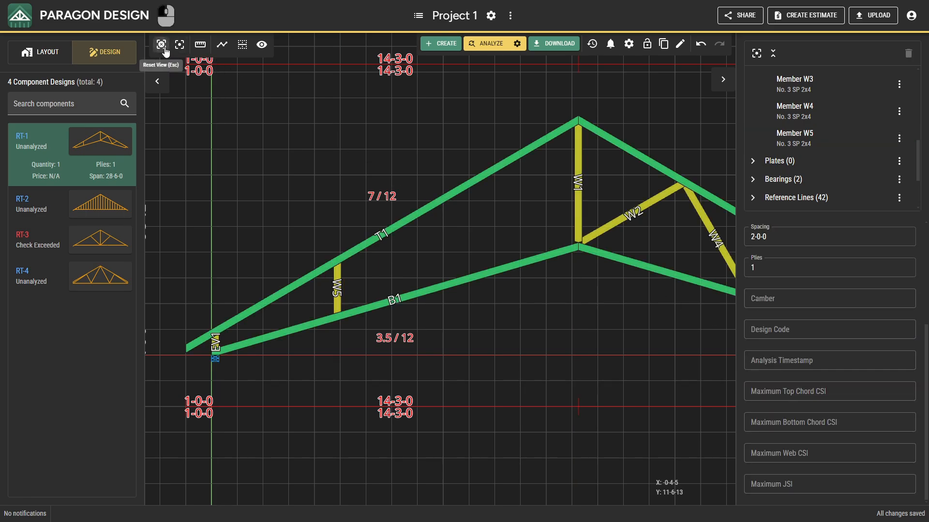
{"action": "left_click", "coordinate": [164, 53]}
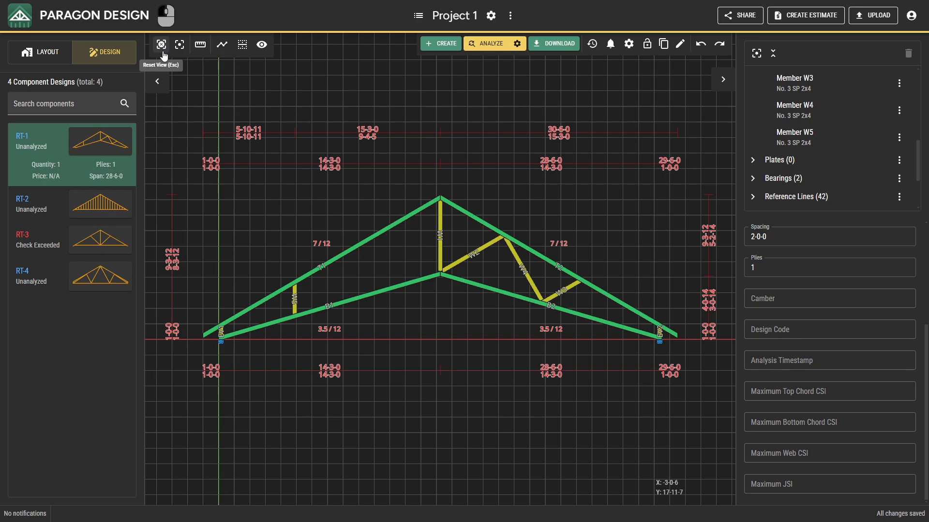
{"action": "left_click", "coordinate": [164, 55]}
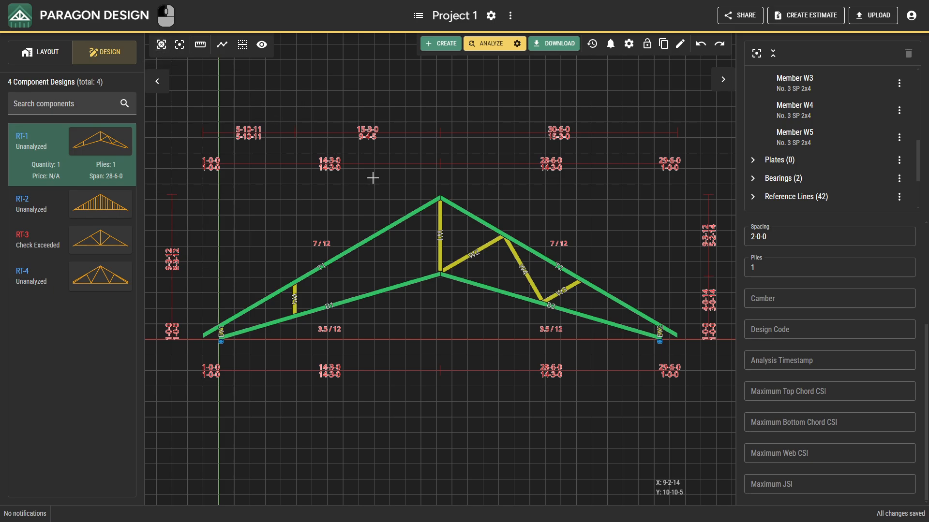
{"action": "left_click", "coordinate": [440, 225]}
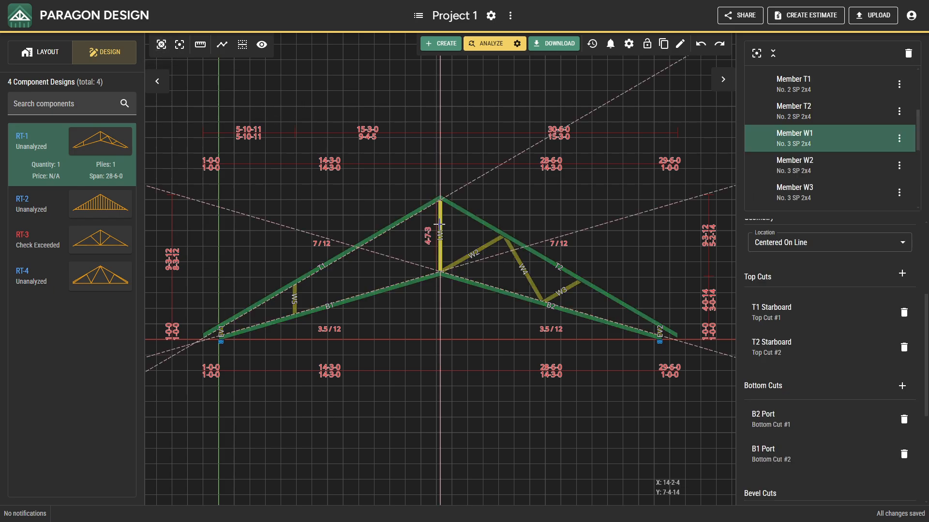
{"action": "key", "text": "shift"}
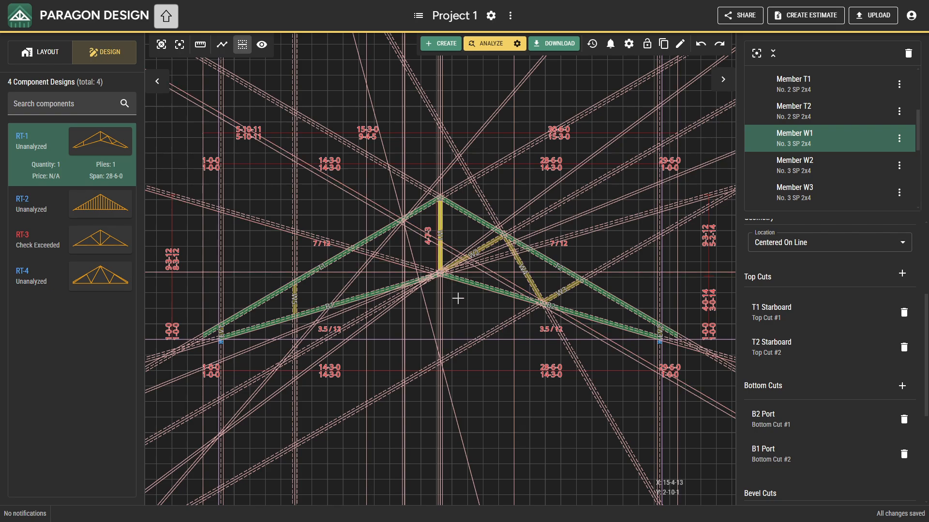
{"action": "left_click", "coordinate": [458, 336]}
{"action": "scroll", "coordinate": [440, 277], "scroll_direction": "up", "scroll_amount": 5}
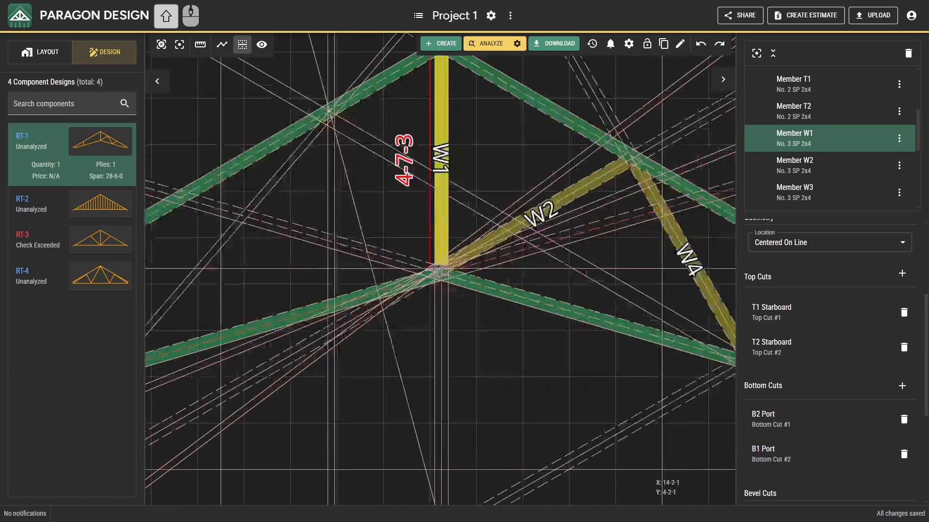
{"action": "scroll", "coordinate": [440, 277], "scroll_direction": "up", "scroll_amount": 4}
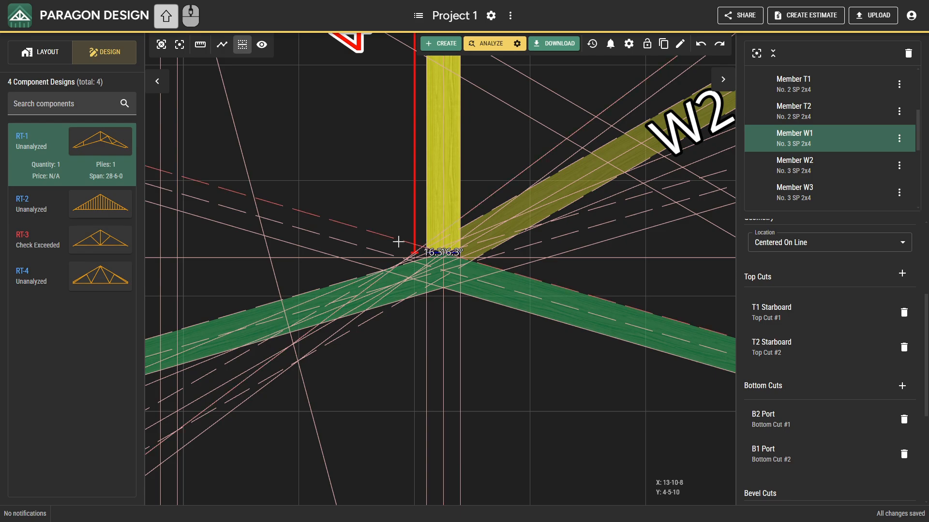
{"action": "left_click", "coordinate": [396, 242], "text": "shift"}
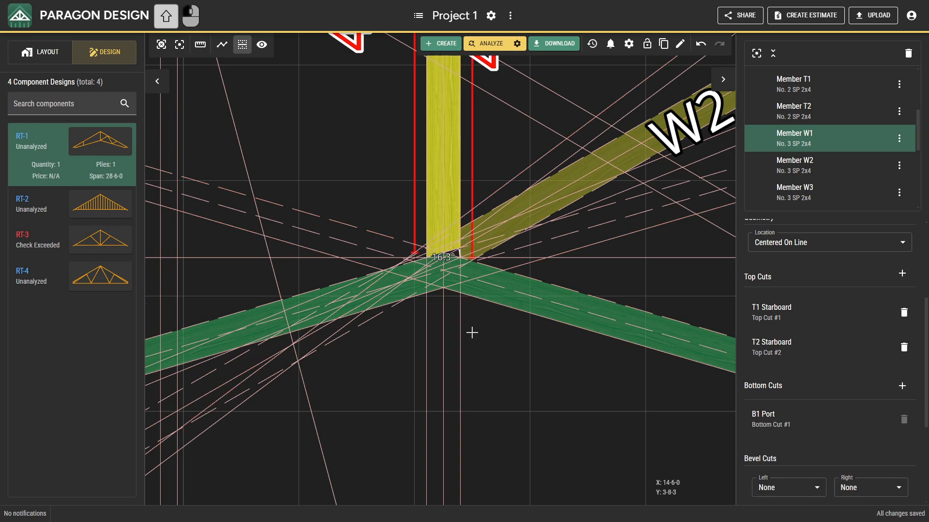
Extend web W1 down to the baseline by making the Horizontal 0 line its bottom cut
{"action": "scroll", "coordinate": [471, 334], "scroll_direction": "down", "scroll_amount": 3, "text": "shift"}
{"action": "scroll", "coordinate": [474, 338], "scroll_direction": "down", "scroll_amount": 4, "text": "shift"}
{"action": "middle_click_drag", "start_coordinate": [505, 389], "coordinate": [498, 302], "text": "shift"}
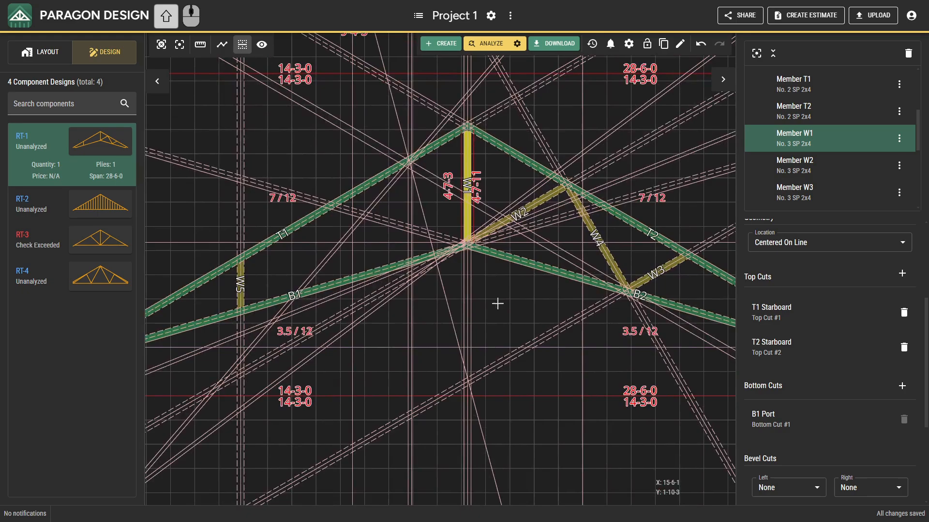
{"action": "left_click", "coordinate": [493, 347]}
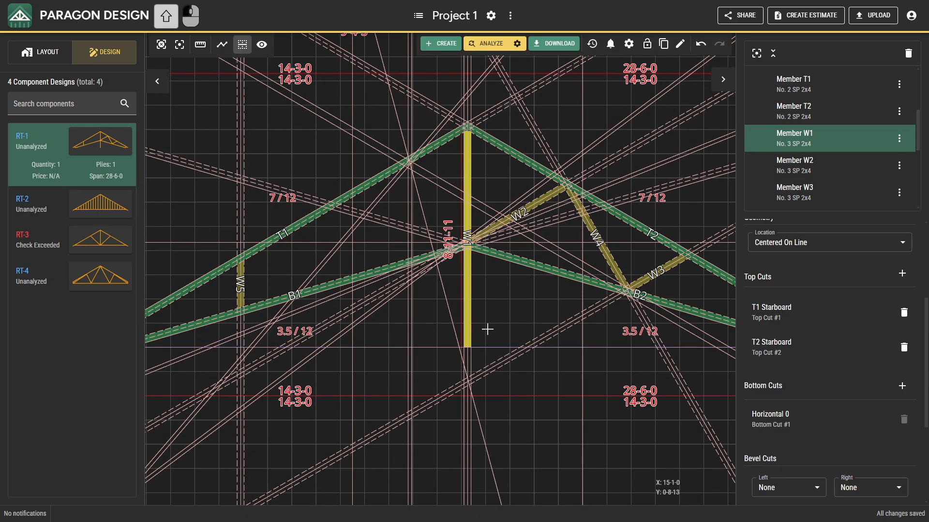
{"action": "key", "text": "l"}
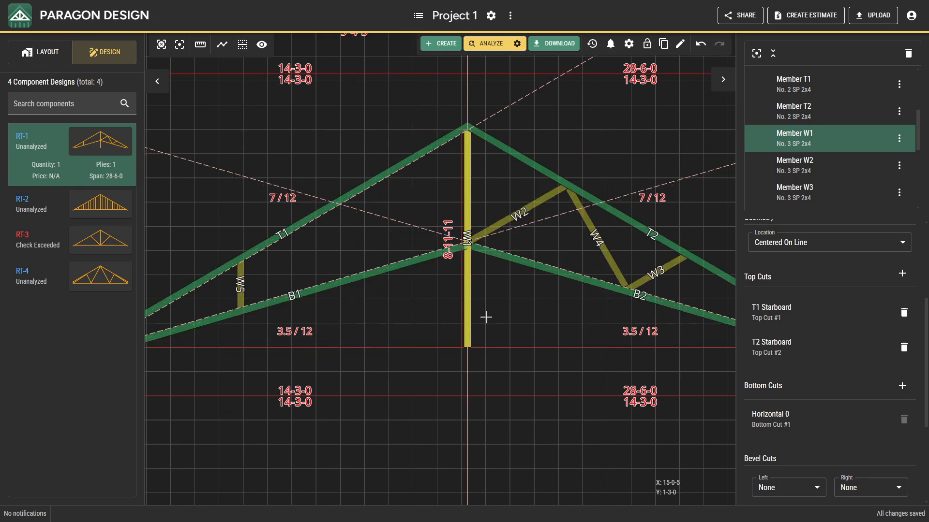
{"action": "scroll", "coordinate": [486, 316], "scroll_direction": "down", "scroll_amount": 3}
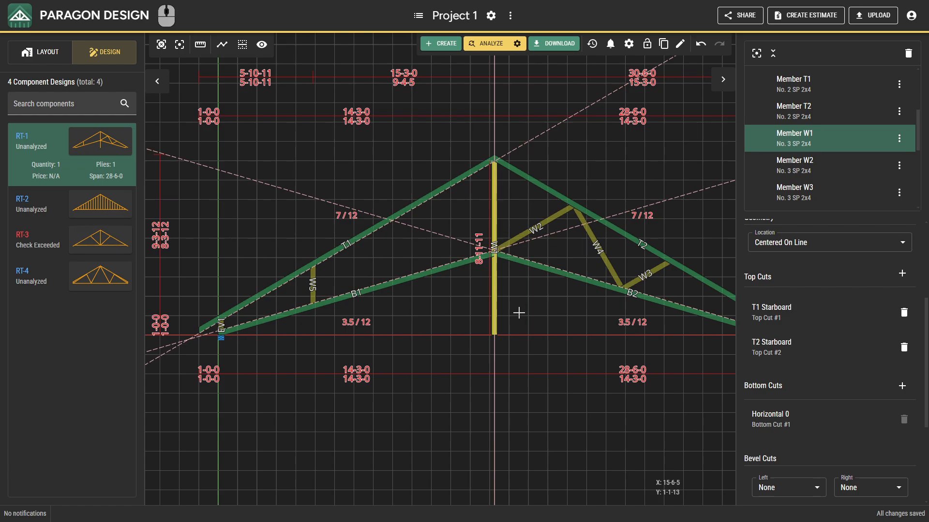
{"action": "key", "text": "Escape"}
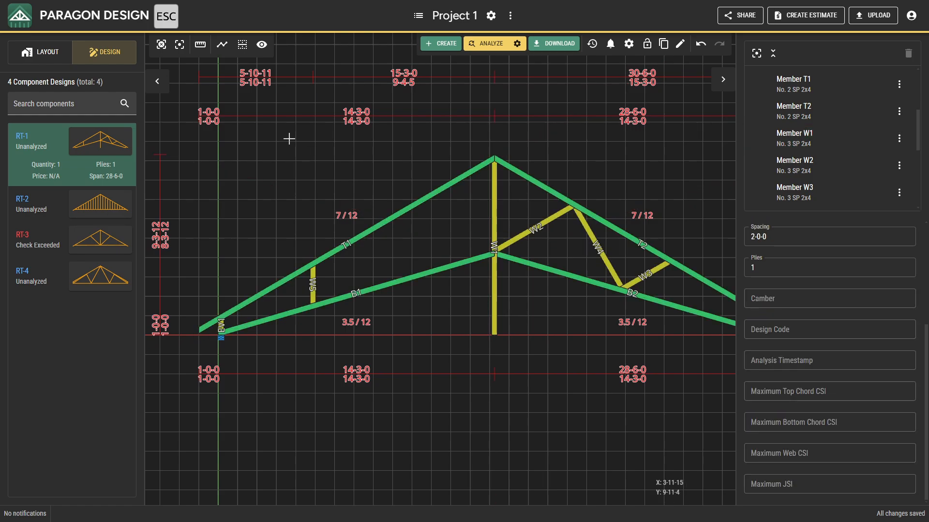
{"action": "left_click", "coordinate": [162, 45]}
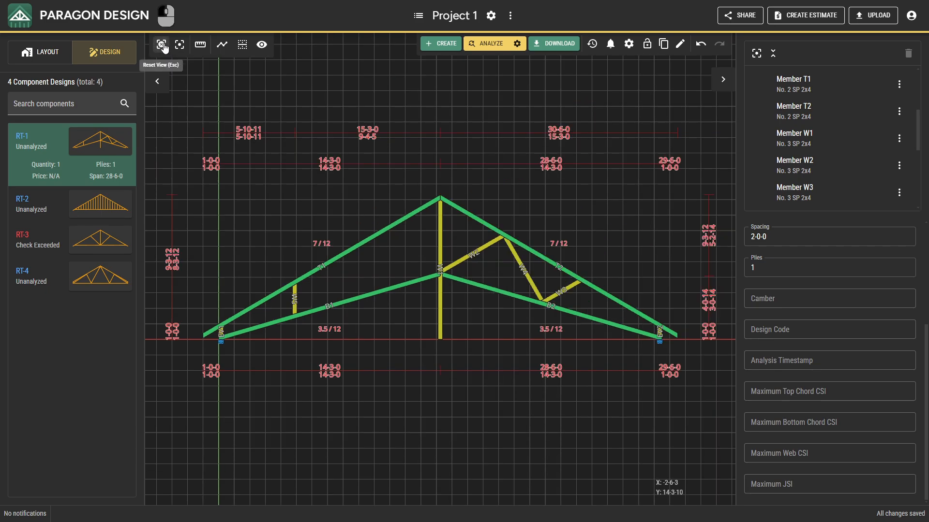
{"action": "left_click", "coordinate": [440, 307]}
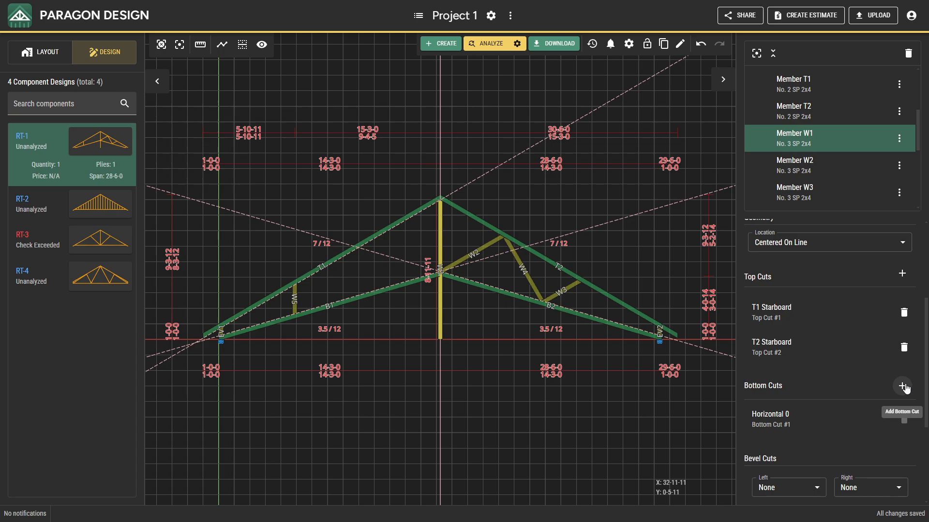
{"action": "key", "text": "Escape"}
Insert a horizontal member along the baseline between B1 and the extended W1
{"action": "right_click", "coordinate": [411, 315]}
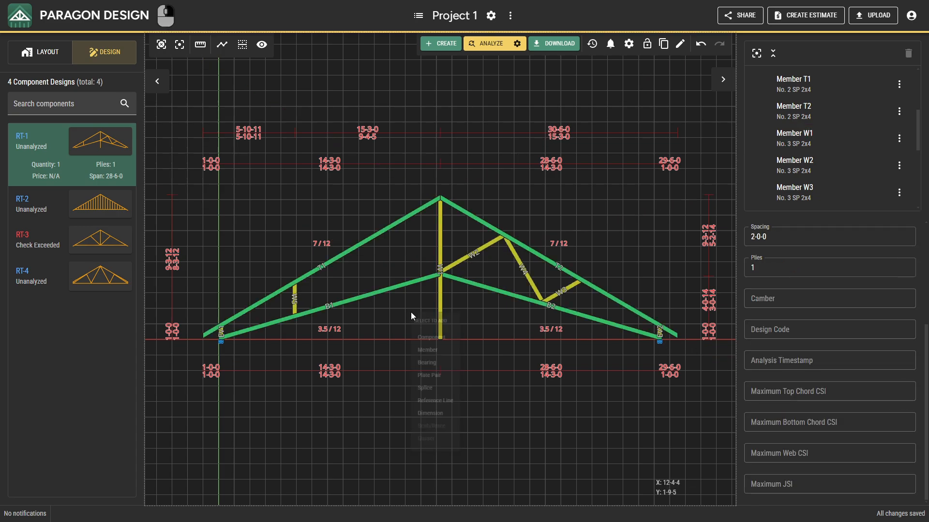
{"action": "left_click", "coordinate": [424, 350]}
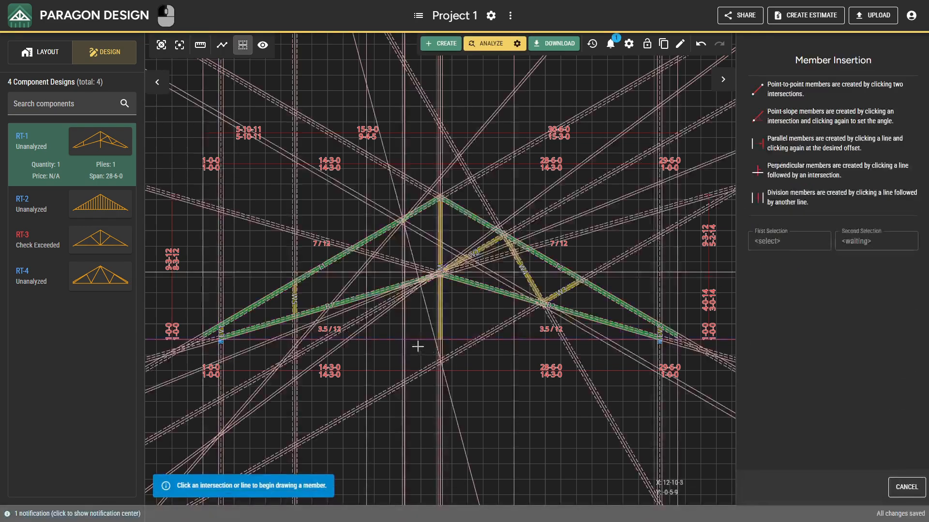
{"action": "left_click", "coordinate": [416, 339]}
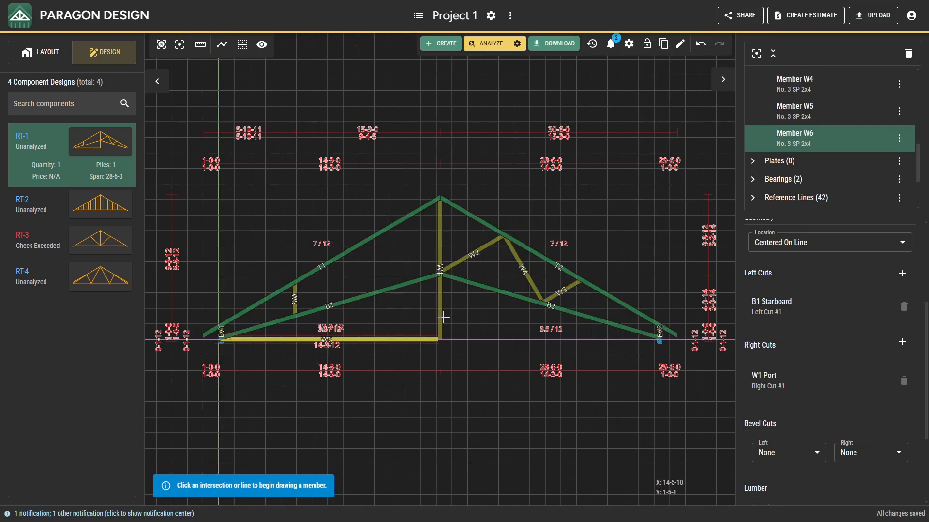
Set the new horizontal member's type to Bottom Chord and its location to Above Line
{"action": "scroll", "coordinate": [780, 311], "scroll_direction": "up", "scroll_amount": 2}
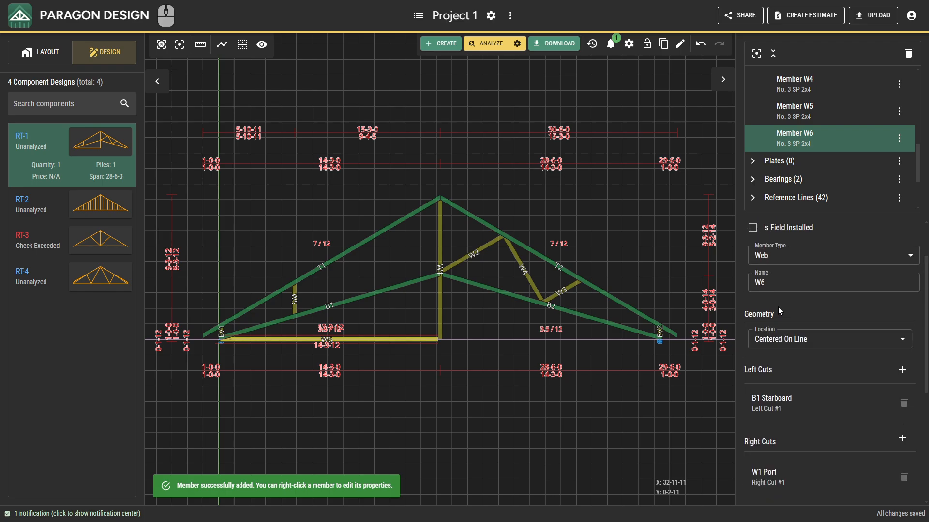
{"action": "left_click", "coordinate": [785, 261]}
{"action": "left_click", "coordinate": [786, 295]}
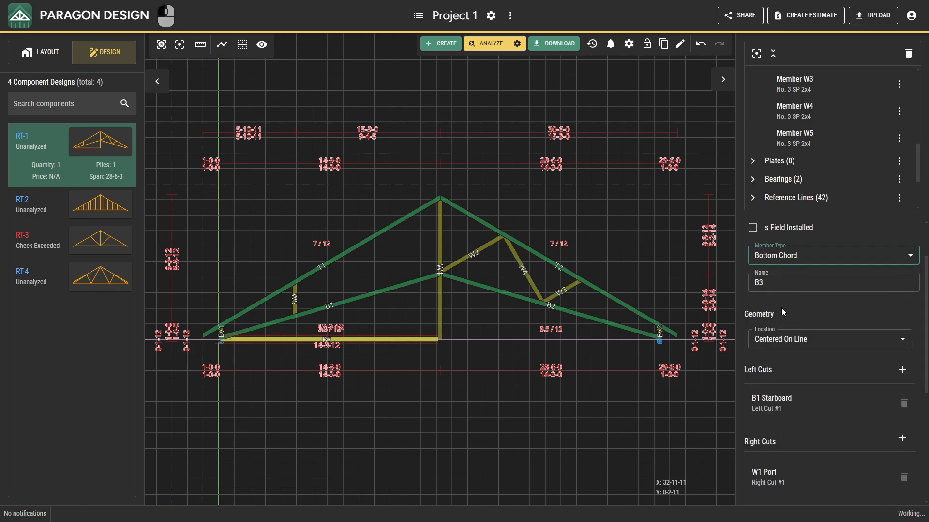
{"action": "left_click", "coordinate": [787, 339]}
{"action": "left_click", "coordinate": [783, 378]}
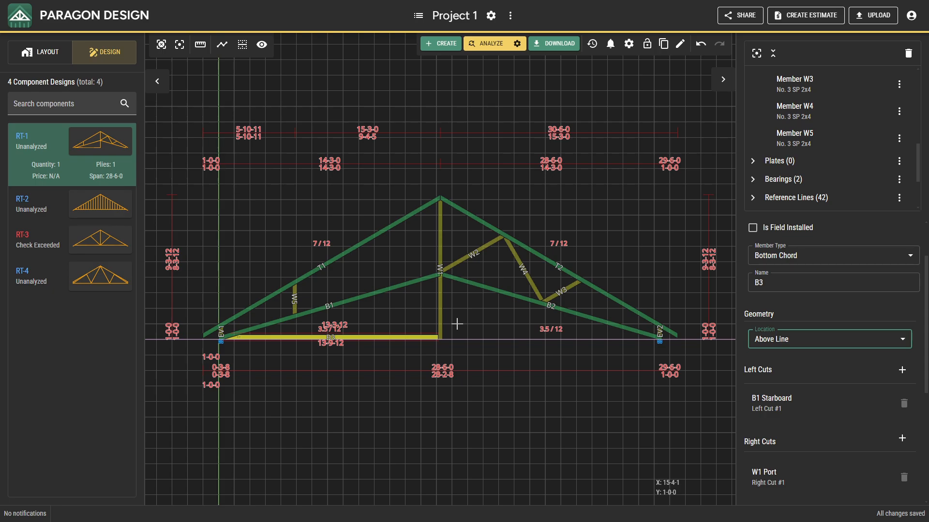
{"action": "key", "text": "Escape"}
Delete the sloped bottom chord B1 on the truss's left half
{"action": "left_click", "coordinate": [420, 280]}
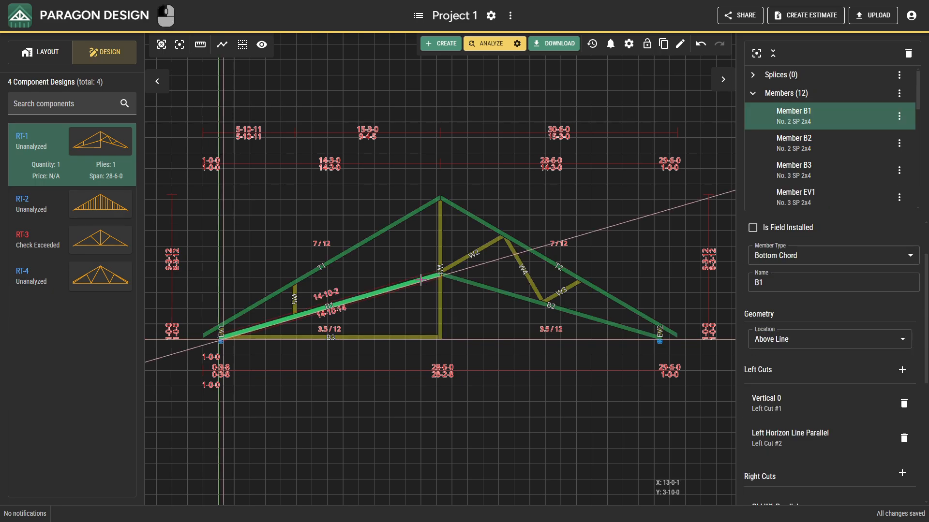
{"action": "key", "text": "Delete"}
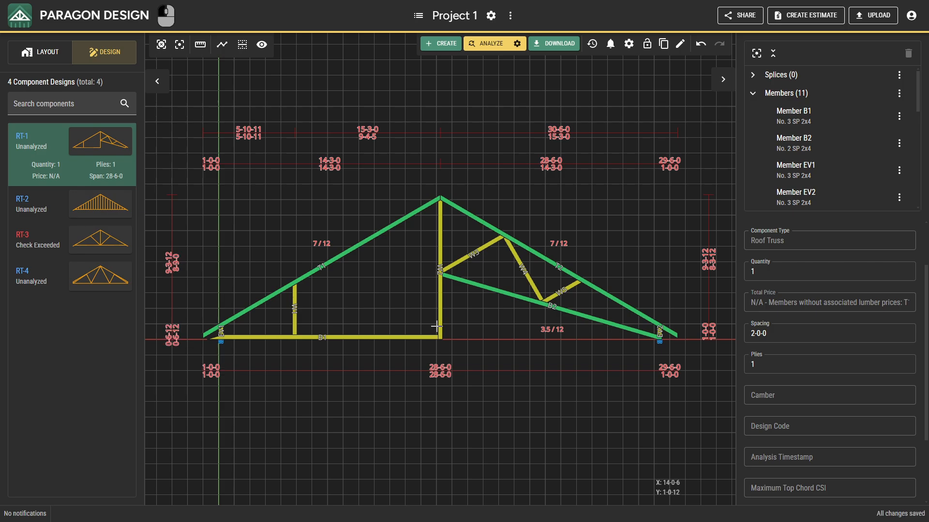
Extend the horizontal chord B1 beneath W2 to its far edge and add a left cut at the Vertical 0 line
{"action": "left_click", "coordinate": [435, 337]}
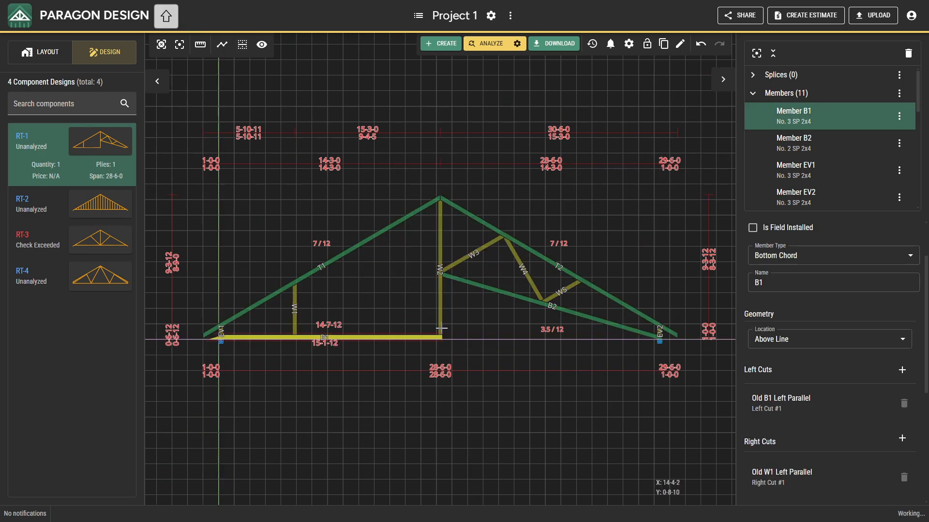
{"action": "left_click", "coordinate": [436, 330]}
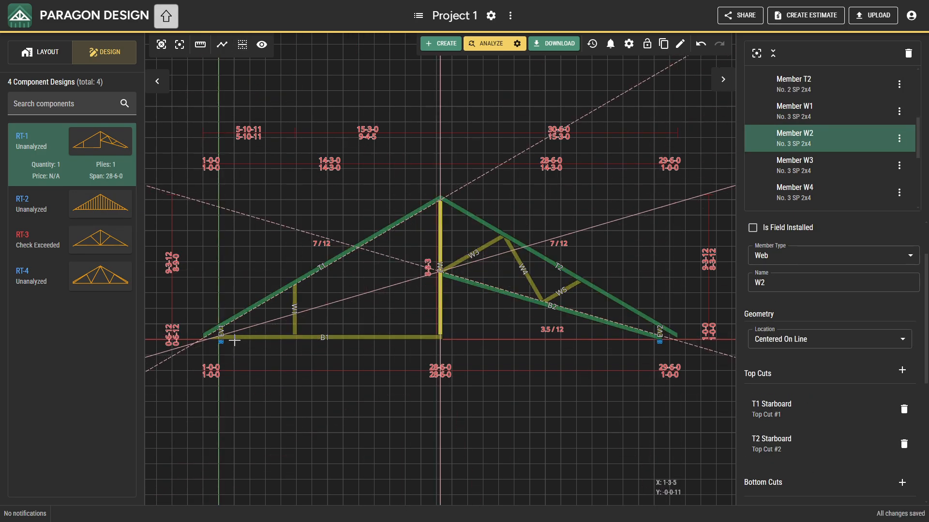
{"action": "left_click", "coordinate": [233, 338]}
{"action": "left_click", "coordinate": [218, 350], "text": "shift"}
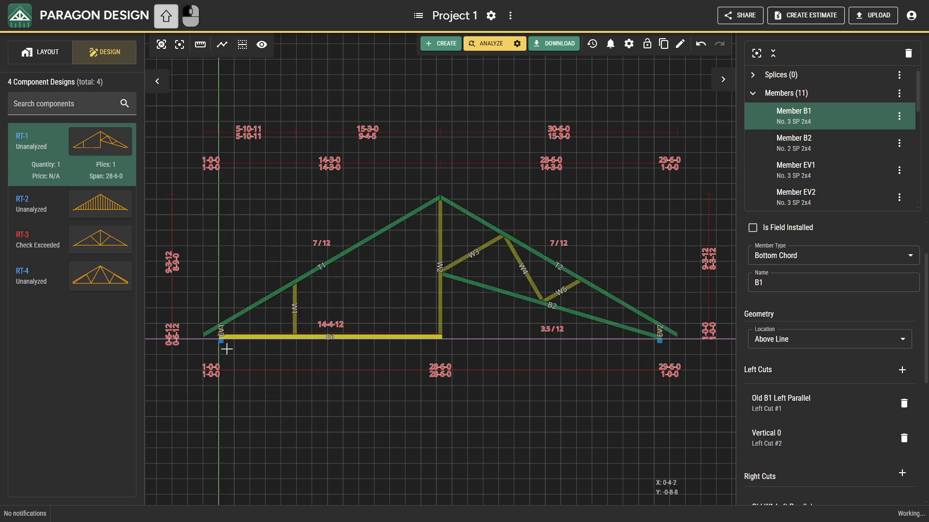
Add a reference line parallel to web W1, offset 2-0-0 toward the truss centre
{"action": "key", "text": "Escape"}
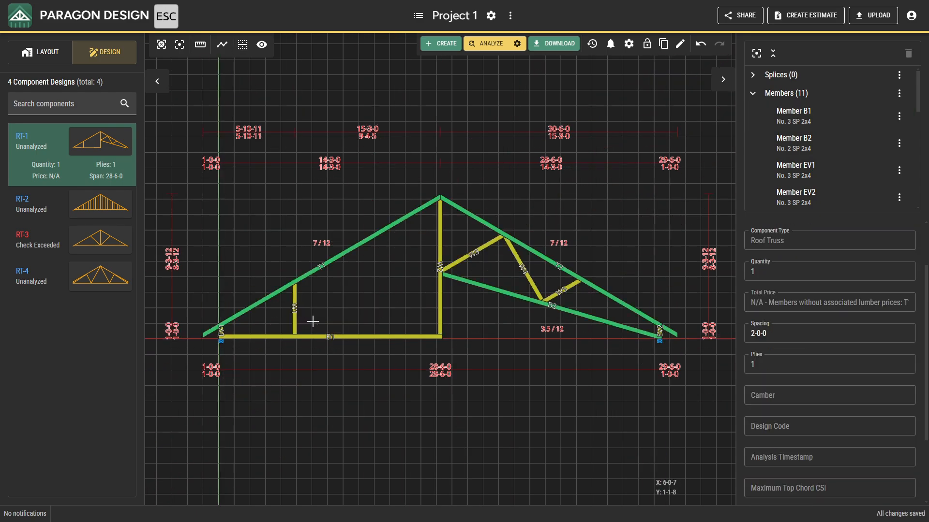
{"action": "right_click", "coordinate": [341, 303]}
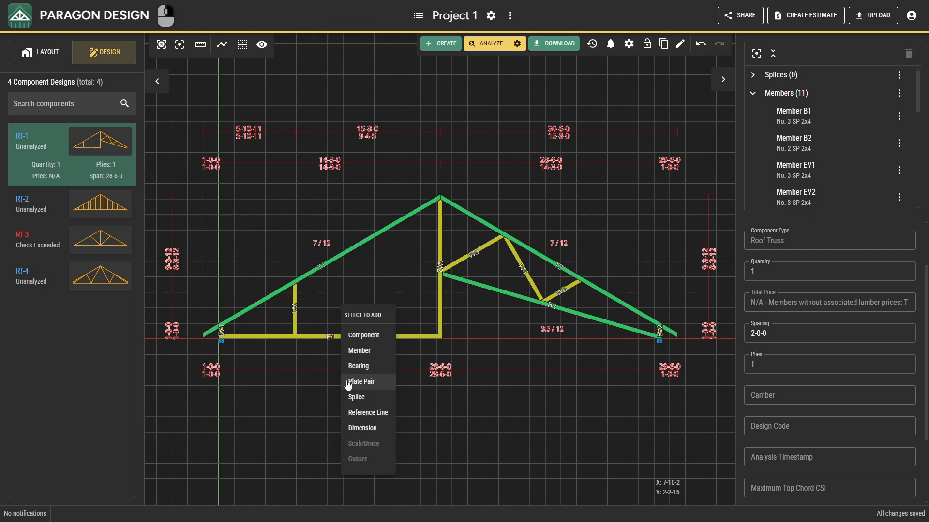
{"action": "left_click", "coordinate": [362, 412]}
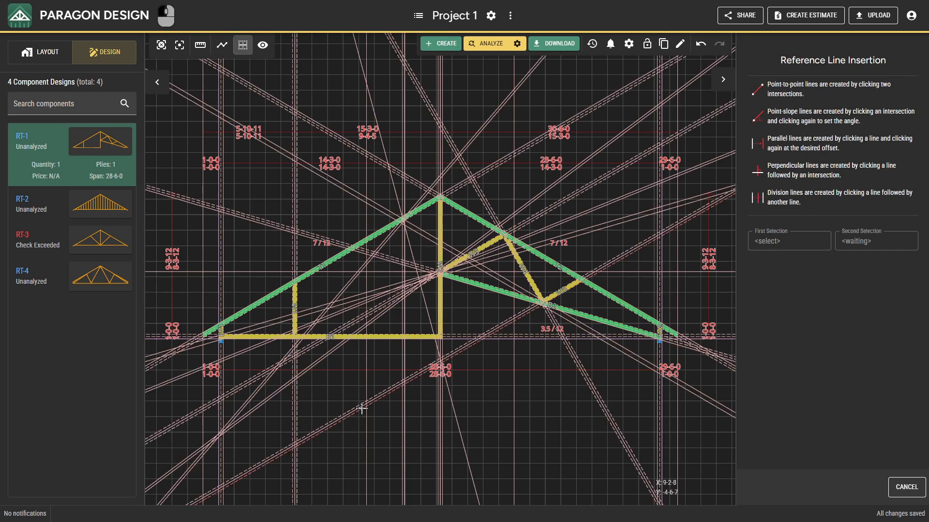
{"action": "left_click", "coordinate": [295, 298]}
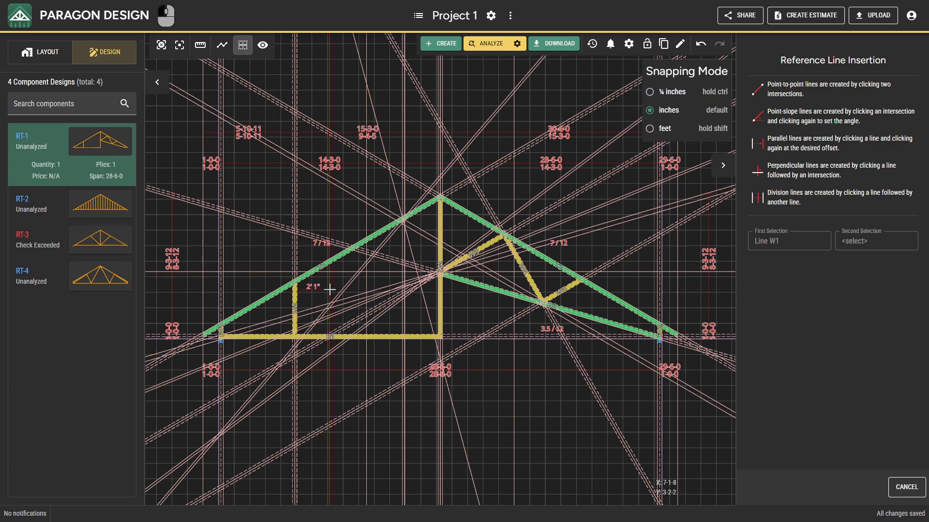
{"action": "key", "text": "shift"}
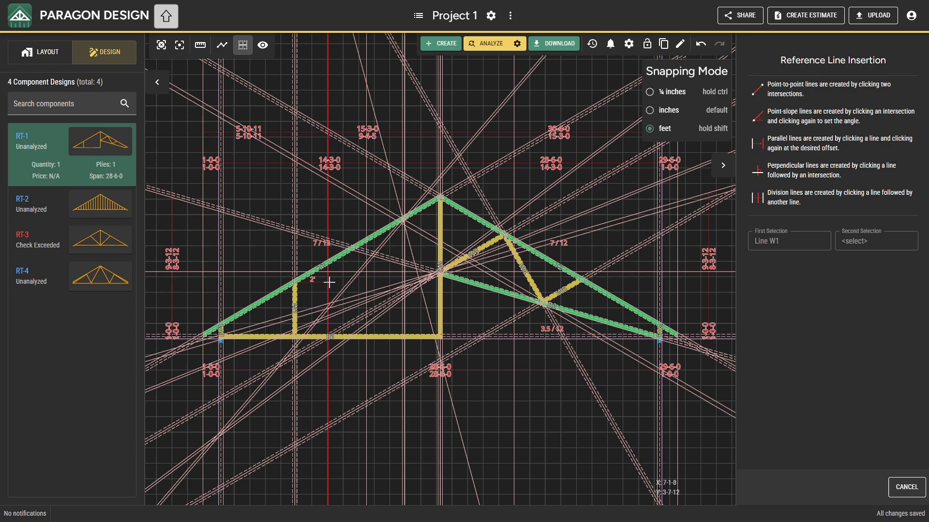
{"action": "left_click", "coordinate": [328, 282], "text": "shift"}
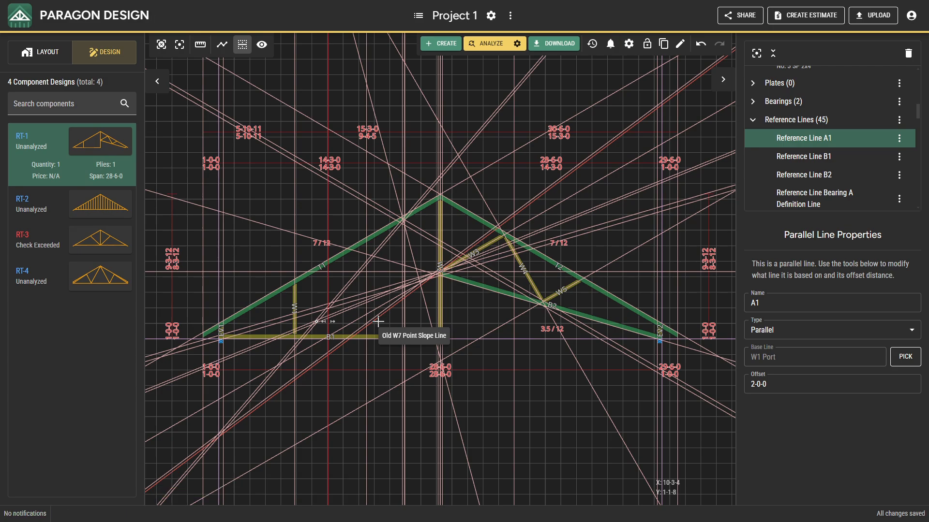
{"action": "key", "text": "Escape"}
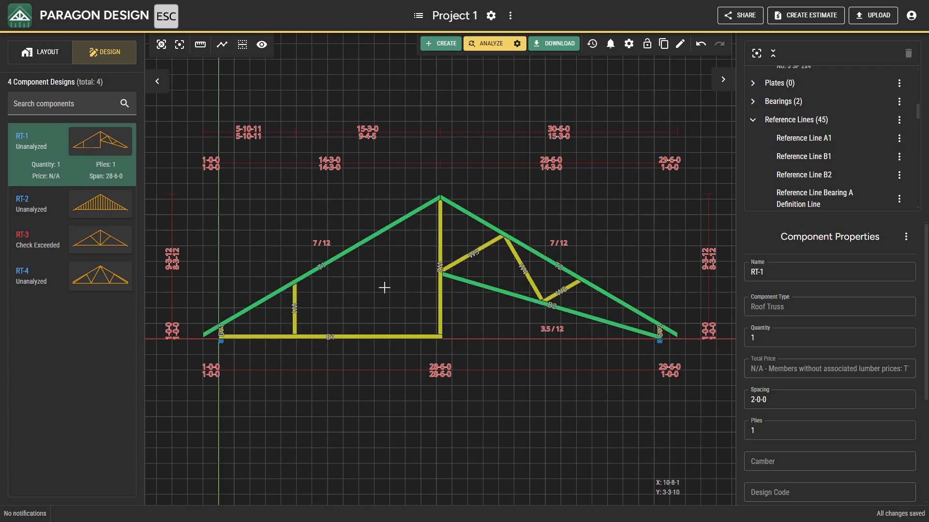
Insert a vertical division member midway between webs W1 and W2
{"action": "right_click", "coordinate": [383, 287]}
{"action": "left_click", "coordinate": [408, 332]}
{"action": "left_click", "coordinate": [302, 296]}
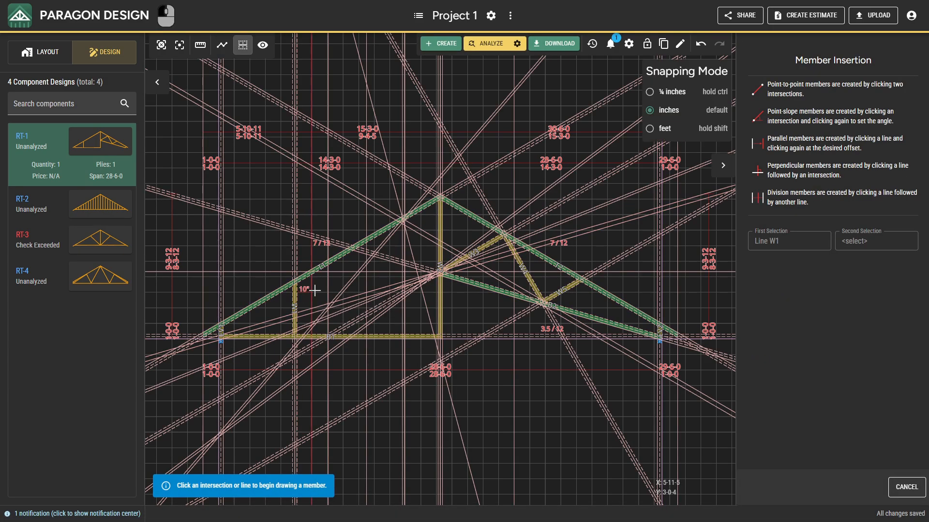
{"action": "left_click", "coordinate": [432, 255]}
{"action": "key", "text": "Escape"}
Insert diagonal webs from the foot of W2 to the top of W6 and from the foot of W6 to the top of W1
{"action": "right_click", "coordinate": [410, 280]}
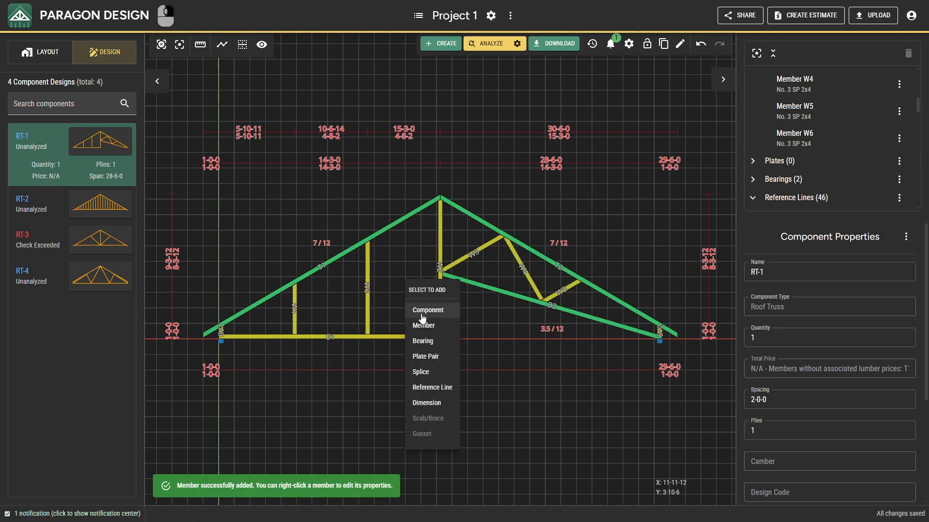
{"action": "left_click", "coordinate": [426, 322]}
{"action": "left_click", "coordinate": [440, 337]}
{"action": "left_click", "coordinate": [371, 242]}
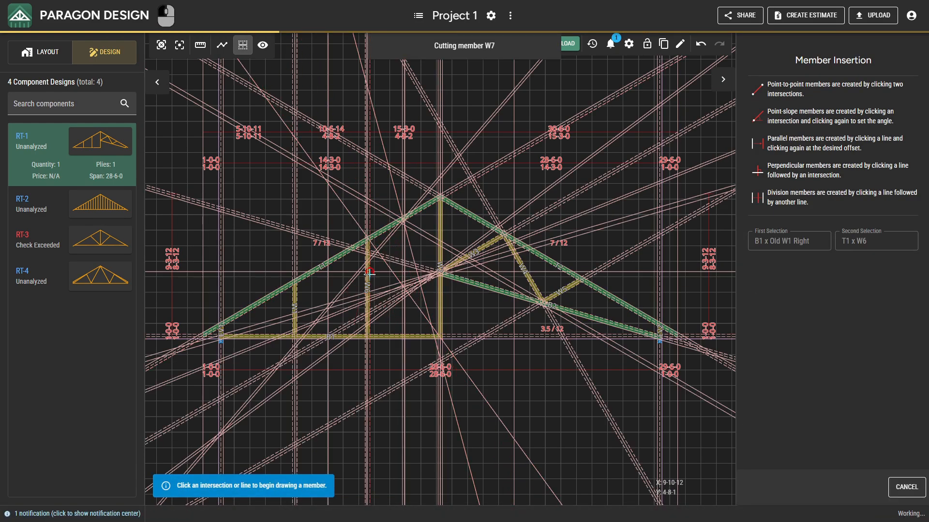
{"action": "left_click", "coordinate": [365, 335]}
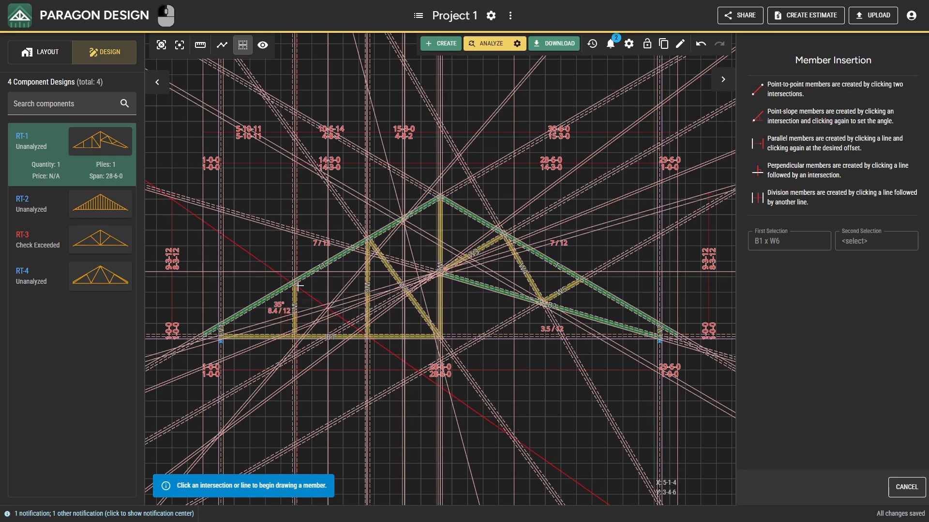
{"action": "left_click", "coordinate": [295, 283]}
Insert a web from the intersection of B1 and W1 to the left heel at the top of EV1
{"action": "right_click", "coordinate": [281, 315]}
{"action": "left_click", "coordinate": [296, 359]}
{"action": "left_click", "coordinate": [291, 334]}
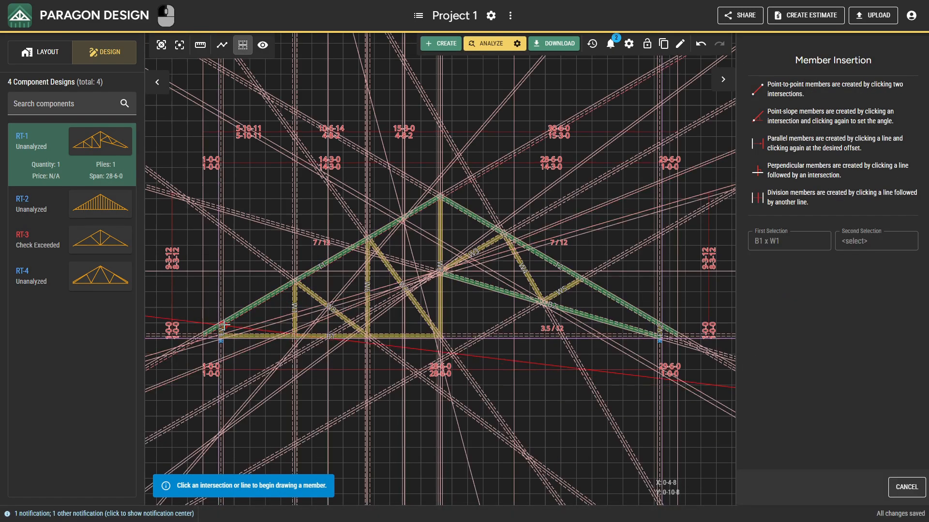
{"action": "left_click", "coordinate": [223, 325]}
Insert a web from the top end of W5 along T2 down to the right heel at EV2
{"action": "right_click", "coordinate": [575, 301]}
{"action": "left_click", "coordinate": [590, 346]}
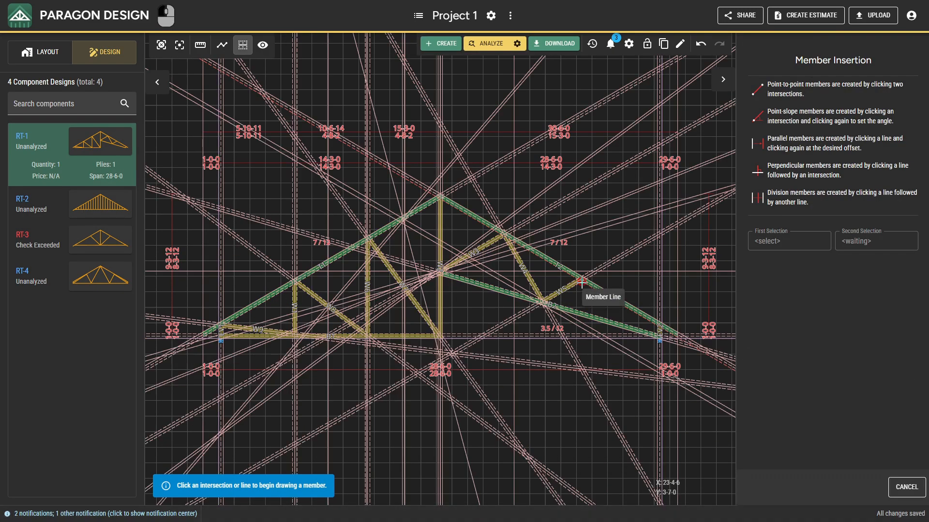
{"action": "left_click", "coordinate": [582, 285]}
{"action": "left_click", "coordinate": [658, 336]}
{"action": "key", "text": "Escape"}
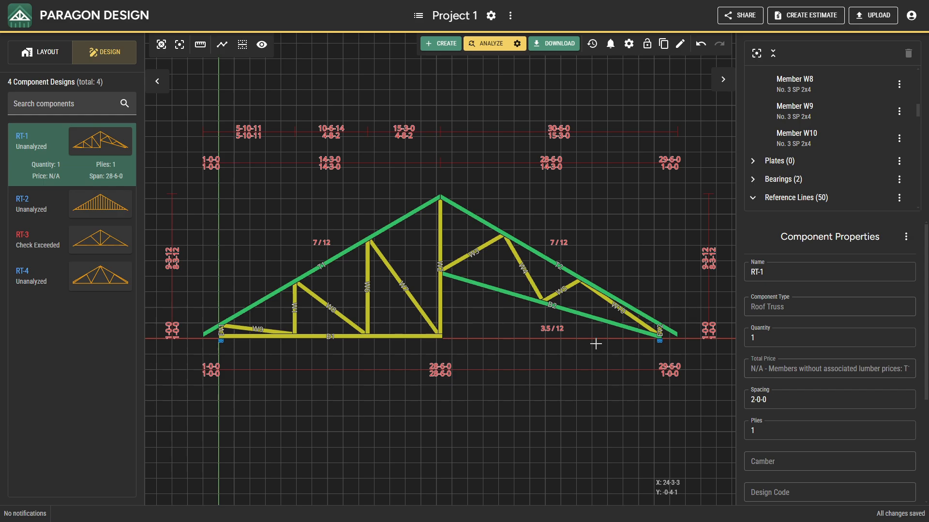
Open RT-1's load settings and review the Roof Live + Dead values
{"action": "left_click", "coordinate": [628, 44]}
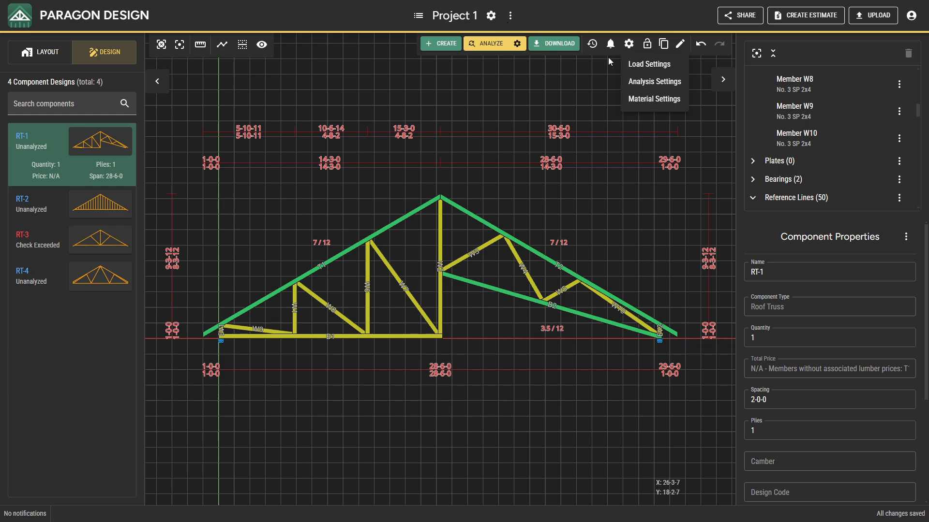
{"action": "left_click", "coordinate": [629, 63]}
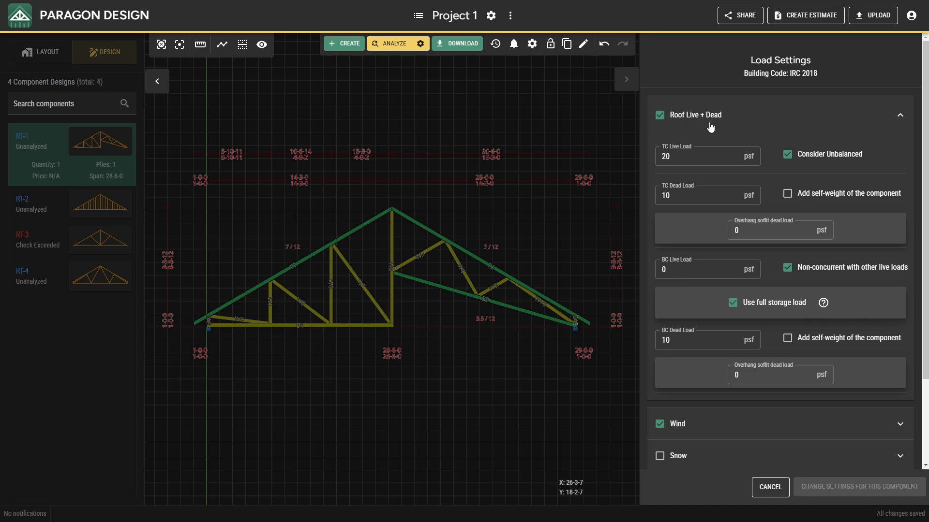
{"action": "left_click", "coordinate": [844, 121]}
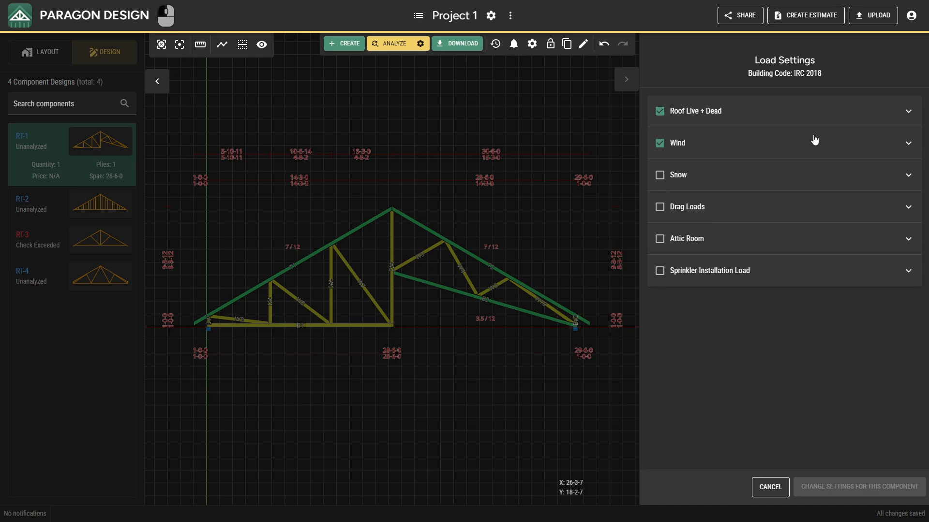
Try enabling Drag Loads in the load settings
{"action": "left_click", "coordinate": [810, 208]}
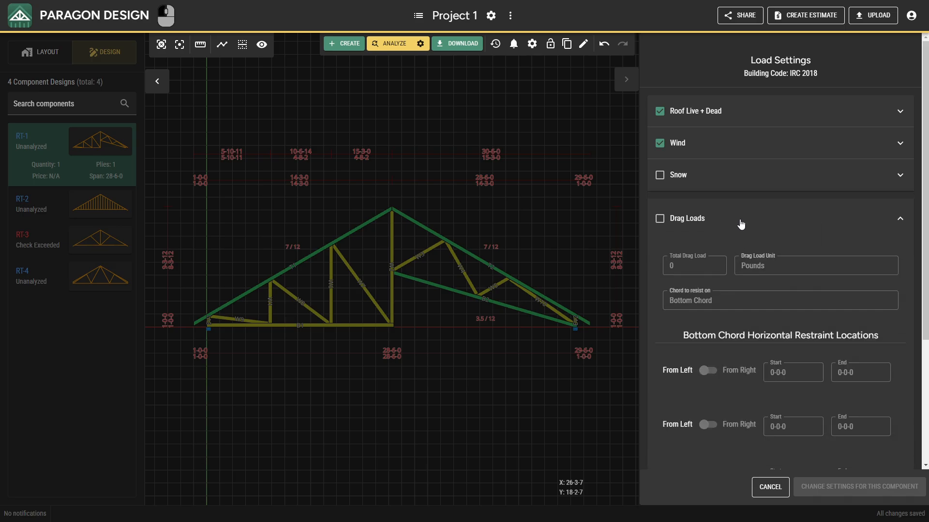
{"action": "left_click", "coordinate": [667, 223]}
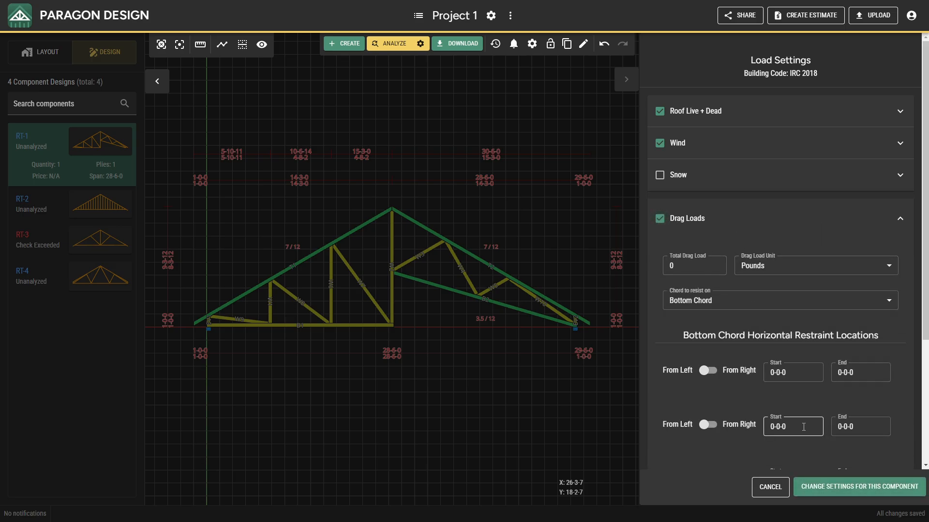
{"action": "left_click", "coordinate": [670, 222]}
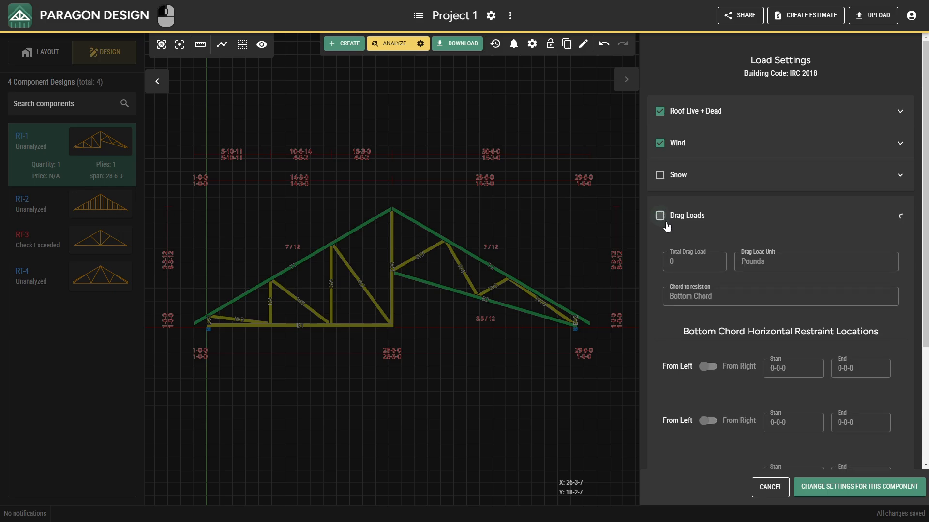
Set the TC Dead Load to 15 psf and the wind speed to 115 mph, and apply the load settings to the component
{"action": "left_click", "coordinate": [744, 116]}
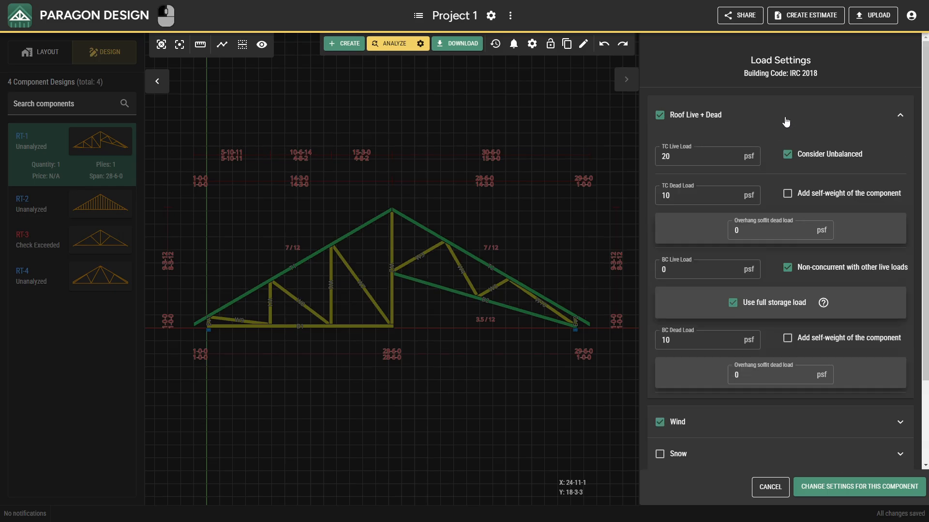
{"action": "double_click", "coordinate": [685, 193]}
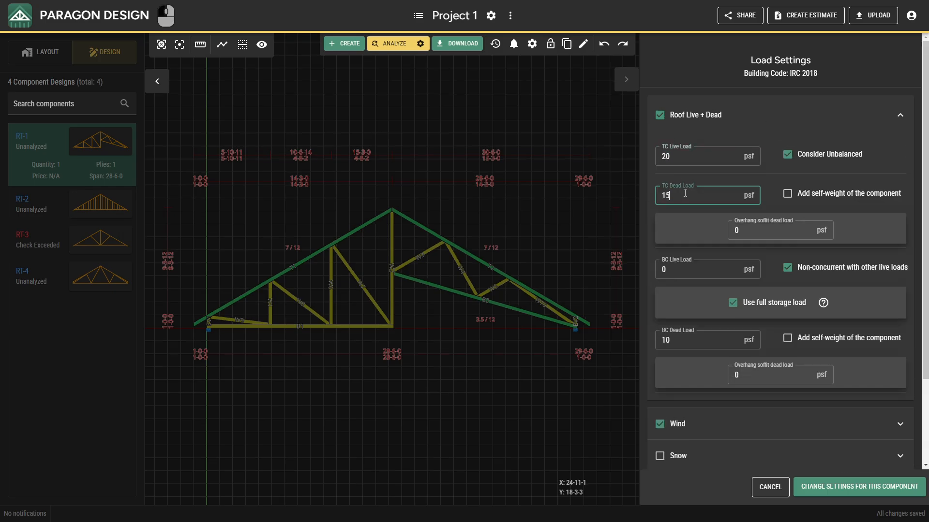
{"action": "double_click", "coordinate": [704, 345]}
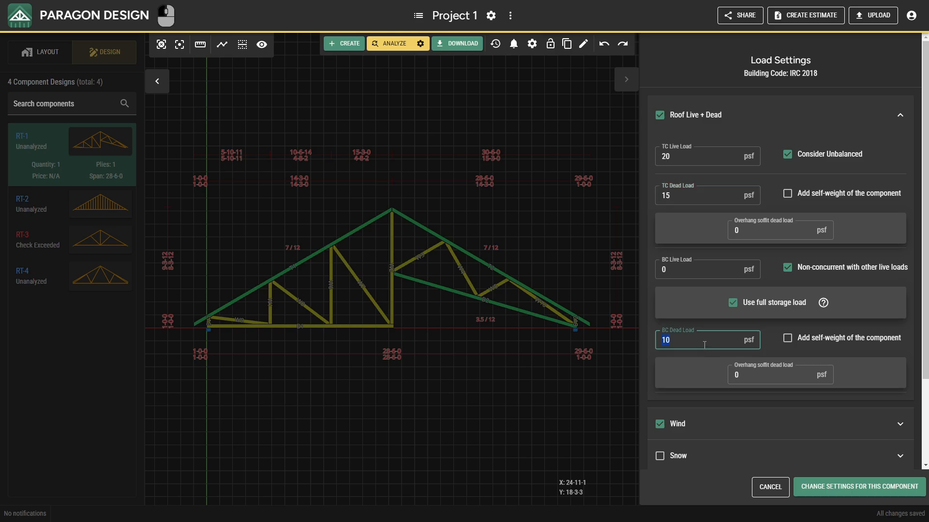
{"action": "left_click", "coordinate": [844, 422]}
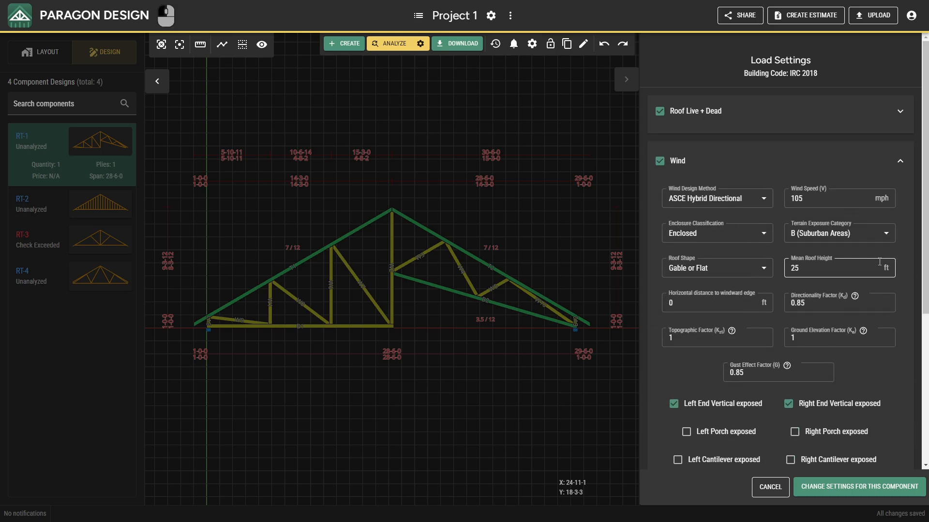
{"action": "double_click", "coordinate": [827, 193]}
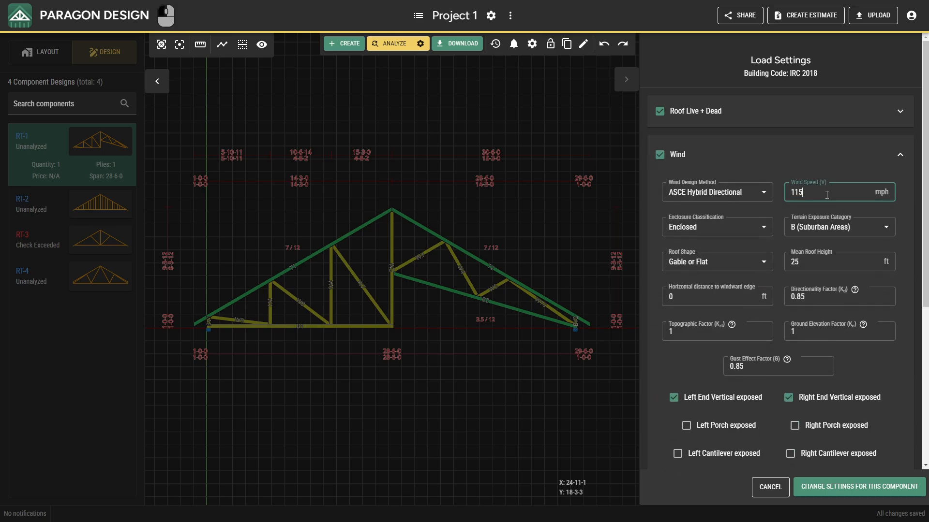
{"action": "left_click", "coordinate": [859, 482]}
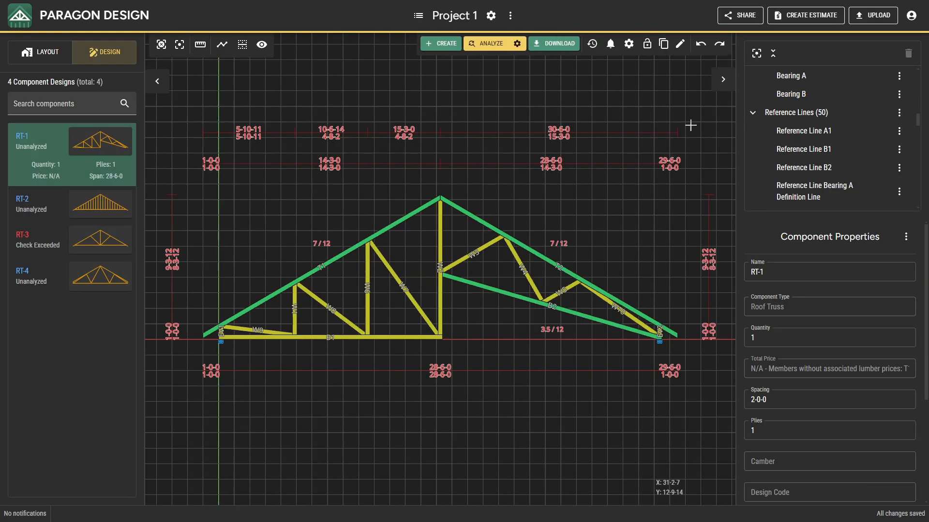
Review the component's analysis settings for deflection limits, multi-ply, chord bracing, plating and other factors, and close them
{"action": "left_click", "coordinate": [628, 43]}
{"action": "left_click", "coordinate": [634, 78]}
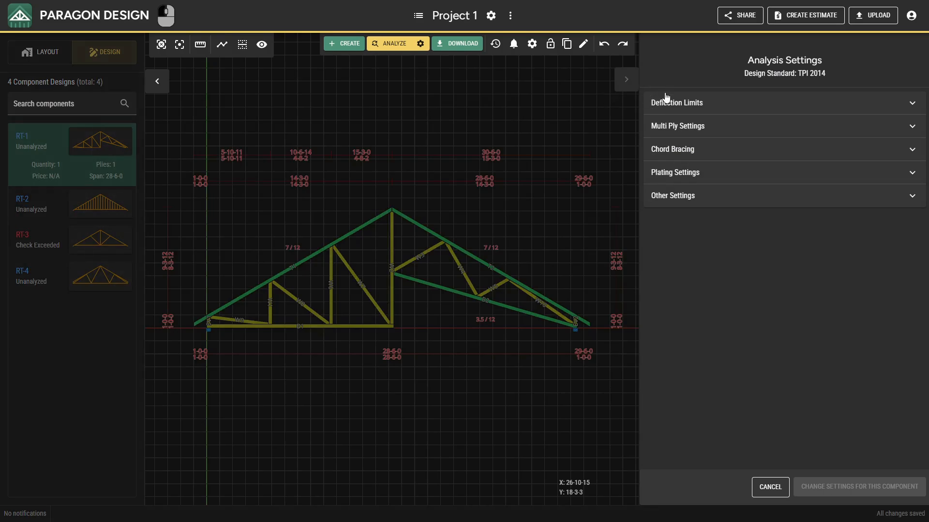
{"action": "left_click", "coordinate": [672, 108]}
{"action": "left_click", "coordinate": [672, 109]}
{"action": "left_click", "coordinate": [673, 126]}
{"action": "left_click", "coordinate": [680, 183]}
{"action": "left_click", "coordinate": [685, 160]}
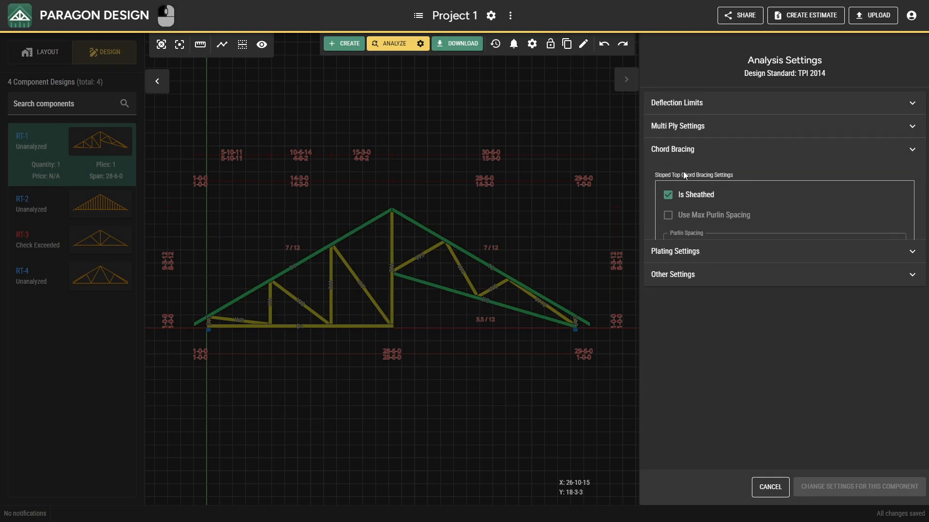
{"action": "left_click", "coordinate": [682, 196]}
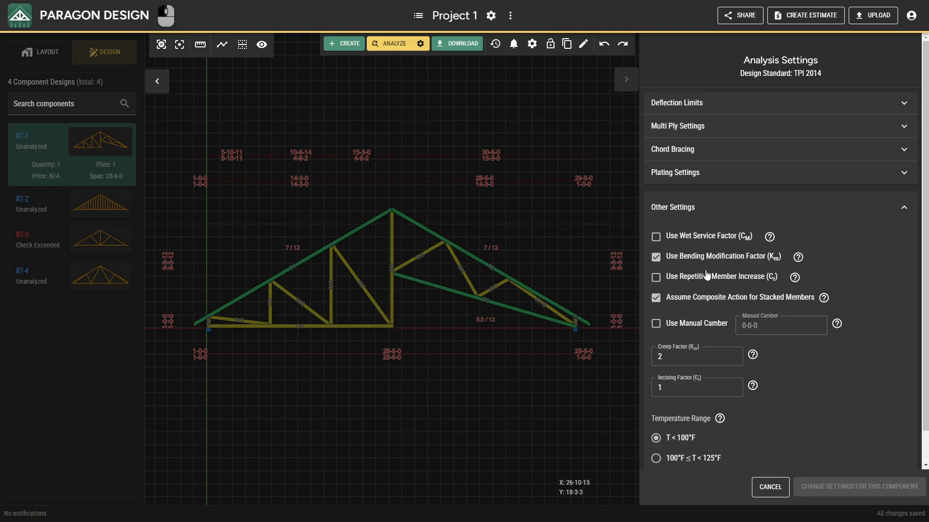
{"action": "left_click", "coordinate": [694, 324]}
{"action": "left_click", "coordinate": [806, 489]}
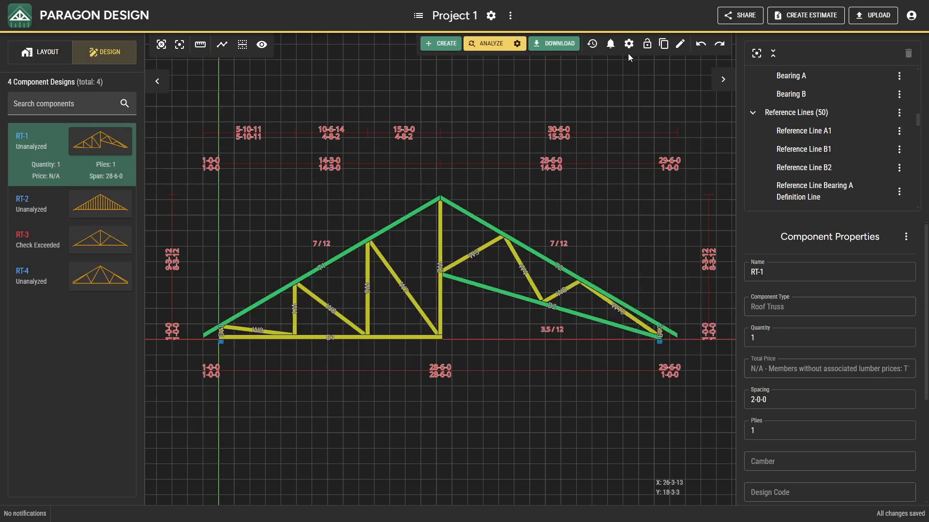
Open the component's material settings and look through the available plate list options
{"action": "left_click", "coordinate": [628, 44]}
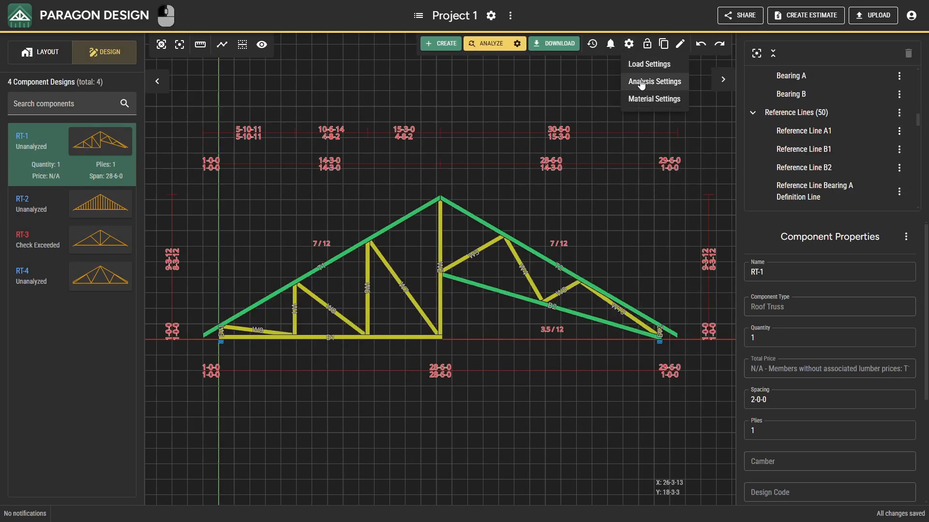
{"action": "left_click", "coordinate": [645, 98]}
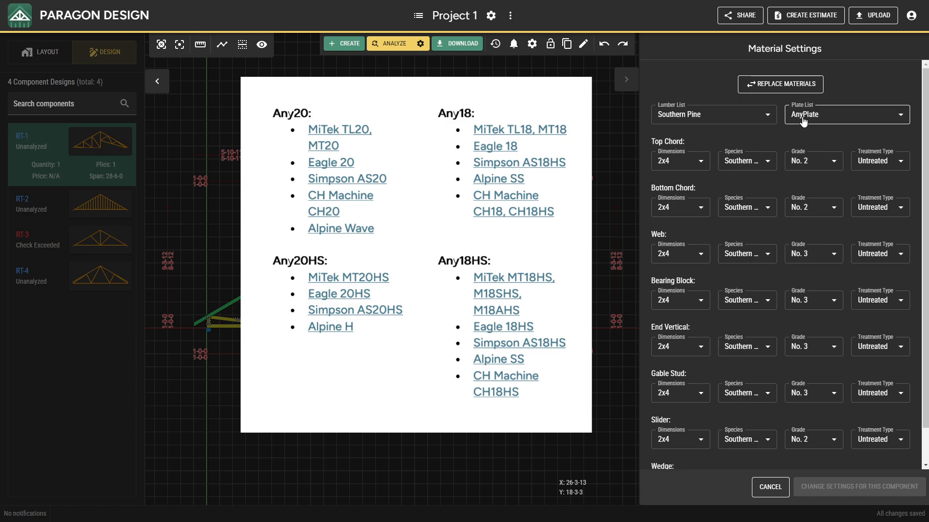
{"action": "left_click", "coordinate": [801, 115]}
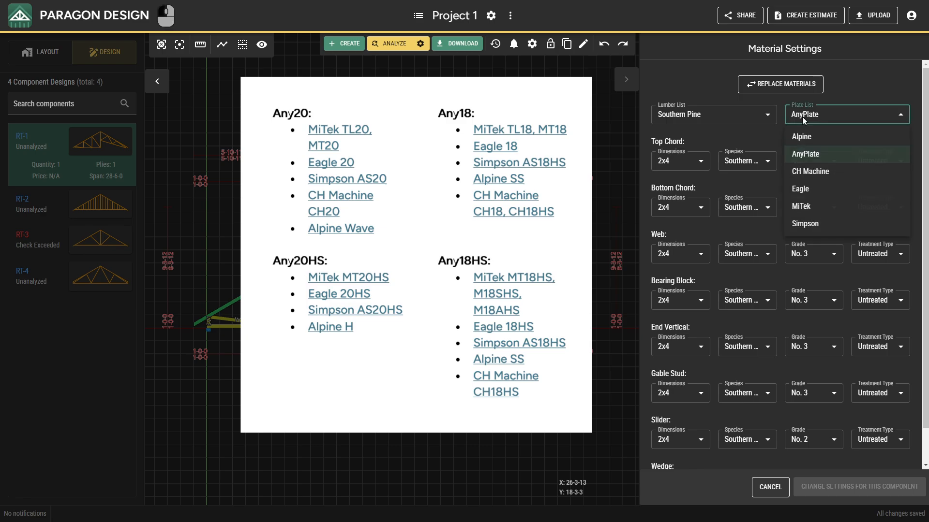
{"action": "left_click", "coordinate": [802, 115]}
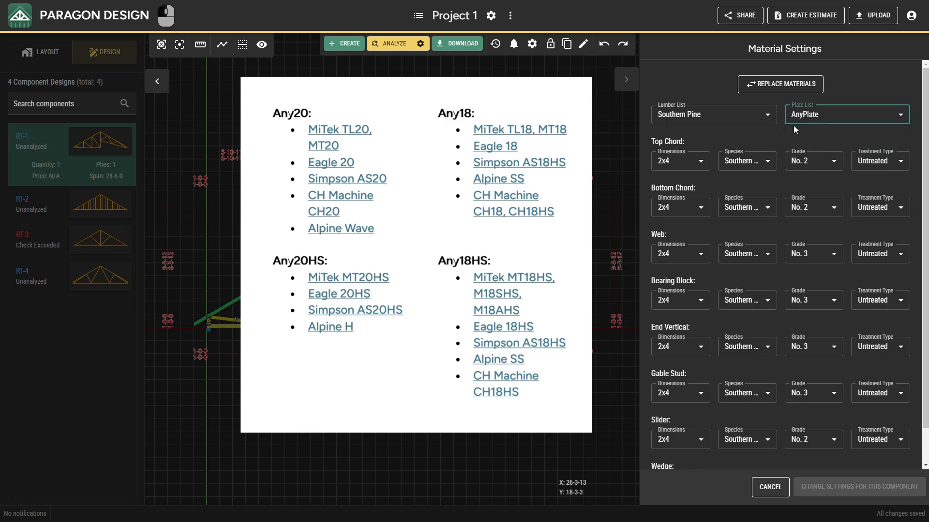
{"action": "left_click", "coordinate": [794, 127]}
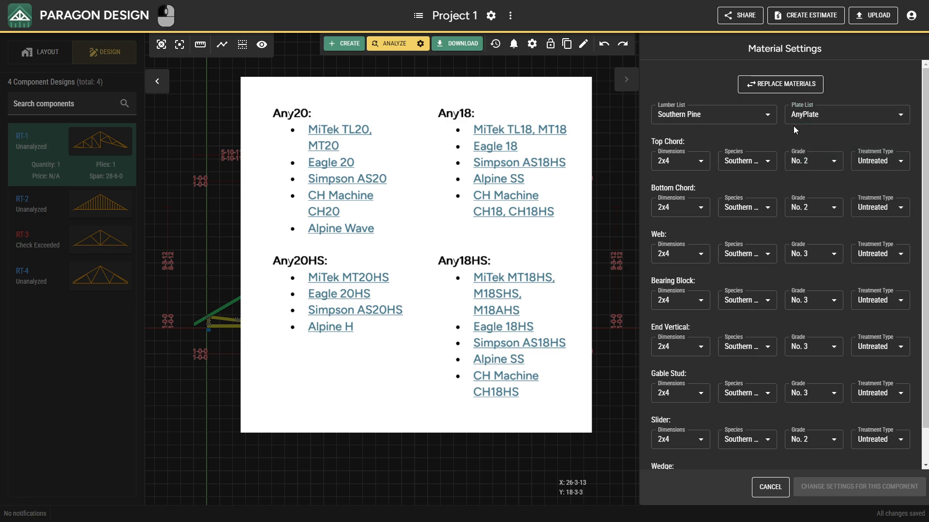
Close the material settings and review the Adjust Heels options for height and reinforcement at both heels
{"action": "left_click", "coordinate": [763, 495]}
{"action": "left_click", "coordinate": [679, 45]}
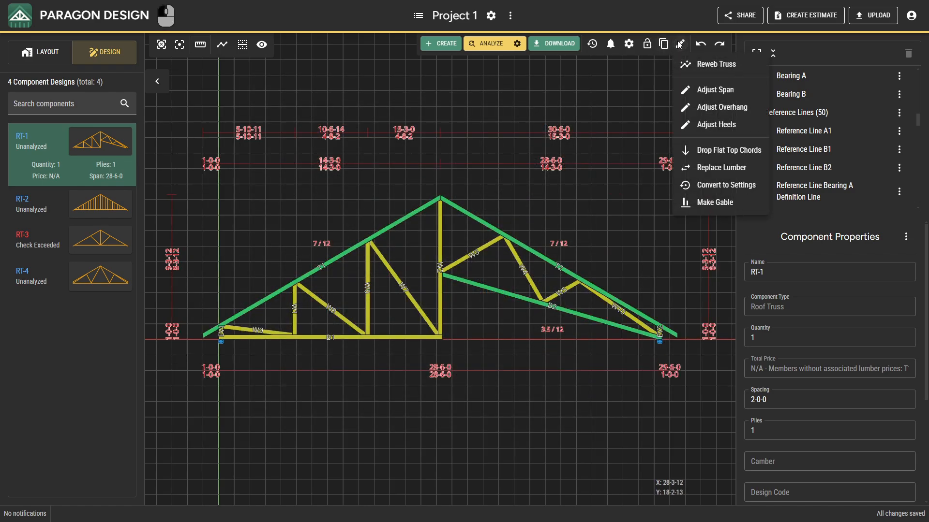
{"action": "left_click", "coordinate": [677, 125]}
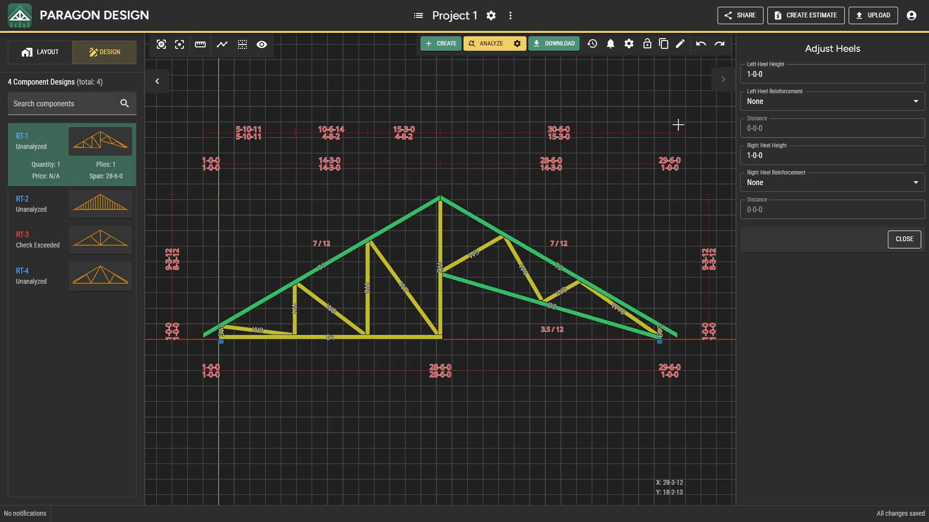
{"action": "left_click", "coordinate": [748, 103]}
{"action": "left_click", "coordinate": [751, 104]}
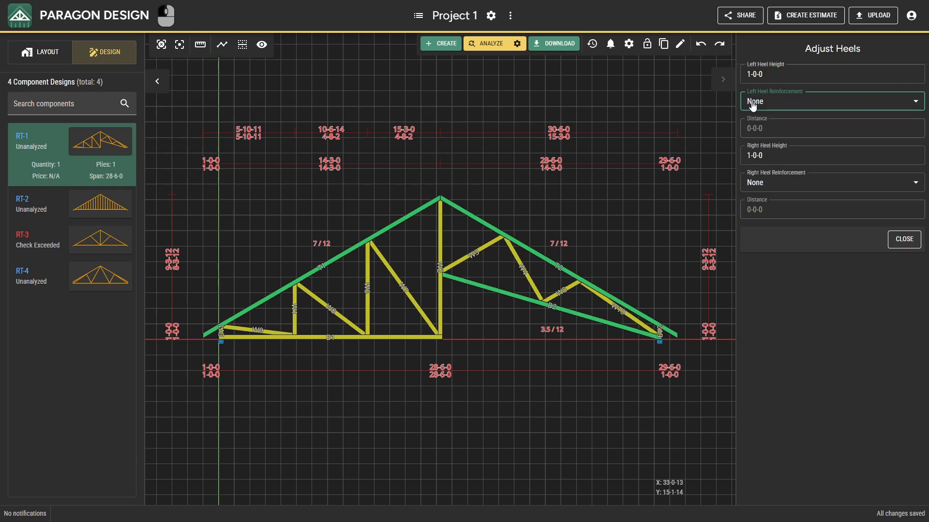
{"action": "left_click", "coordinate": [762, 152]}
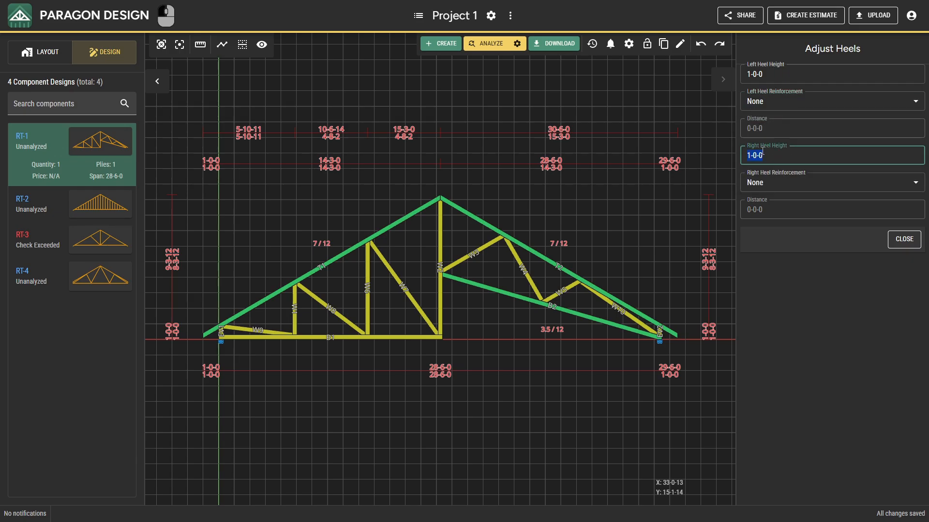
{"action": "left_click", "coordinate": [768, 183]}
{"action": "left_click", "coordinate": [770, 183]}
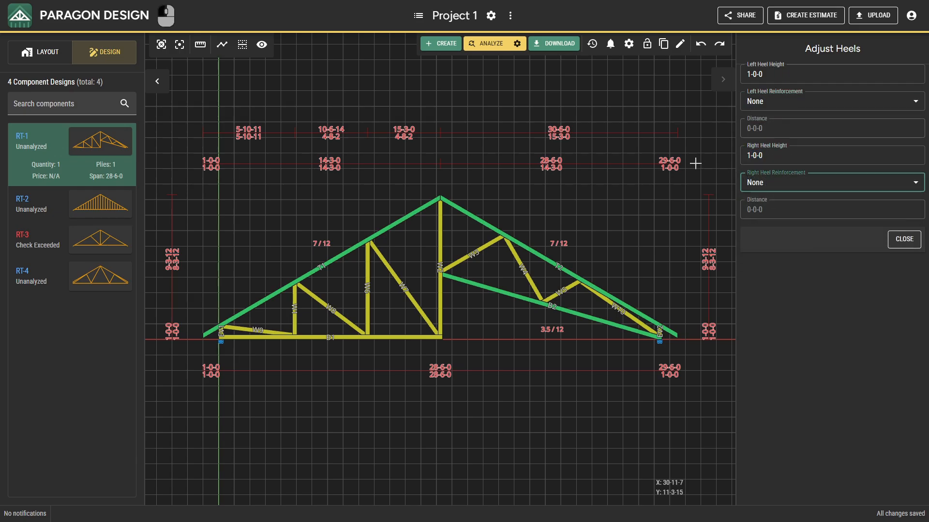
{"action": "left_click", "coordinate": [903, 239]}
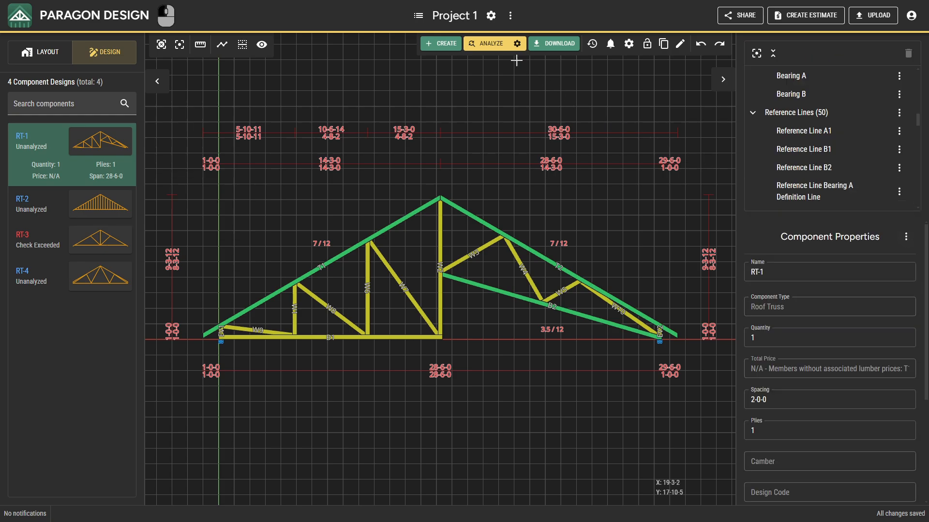
Analyze truss RT-1 and examine the plate pairs and the members around the central vertical web
{"action": "left_click", "coordinate": [497, 43]}
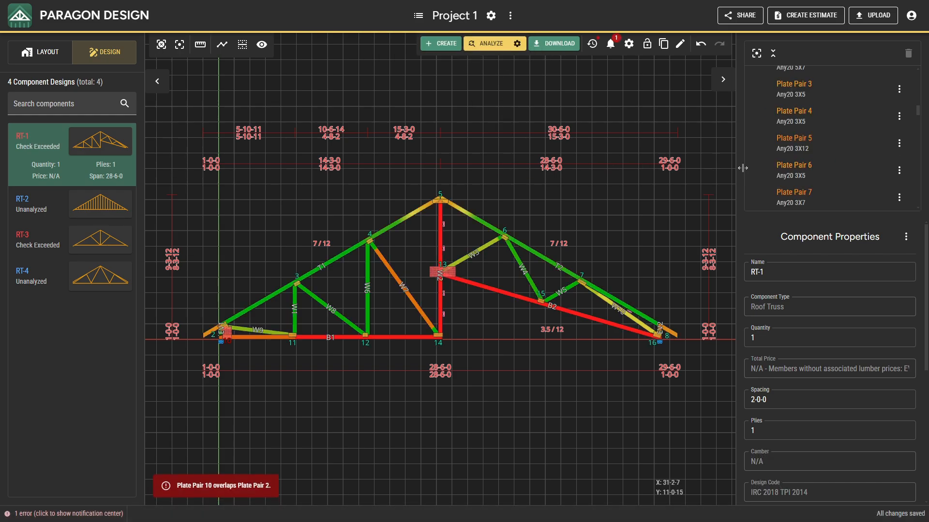
{"action": "mouse_move", "coordinate": [919, 114]}
{"action": "left_mouse_down"}
{"action": "mouse_move", "coordinate": [922, 78]}
{"action": "mouse_move", "coordinate": [923, 125]}
{"action": "left_mouse_up"}
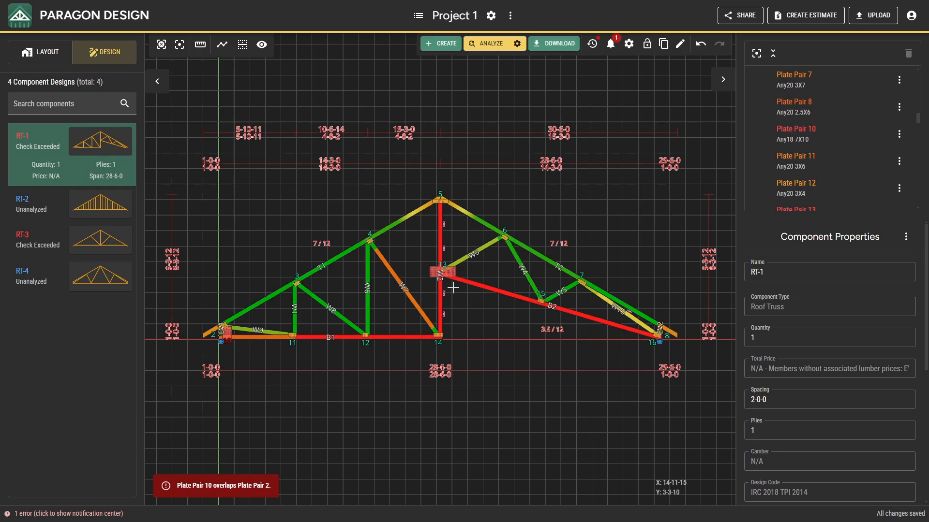
{"action": "scroll", "coordinate": [442, 281], "scroll_direction": "up", "scroll_amount": 3}
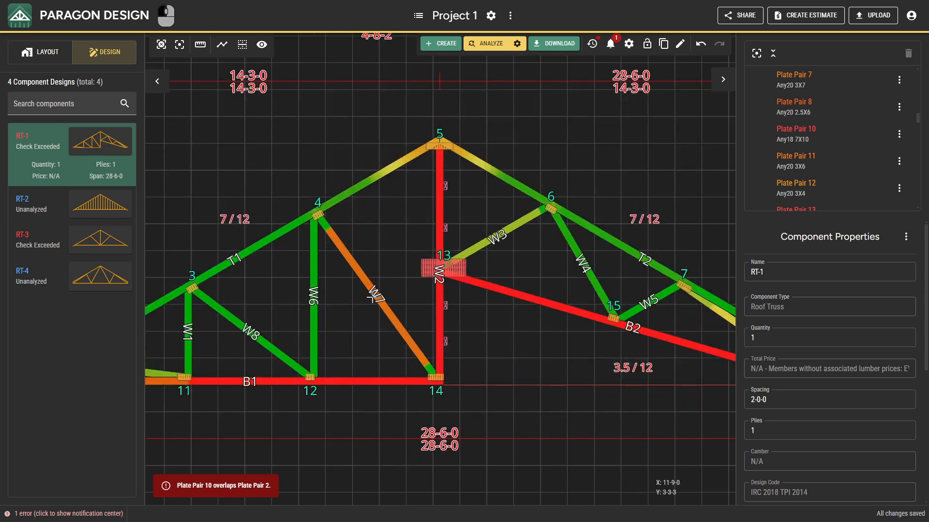
{"action": "key", "text": "Escape"}
Delete diagonal web W7 and insert a point-to-point web from the T1 and W4 intersection to the central vertical at B2's upper end
{"action": "left_click", "coordinate": [392, 271]}
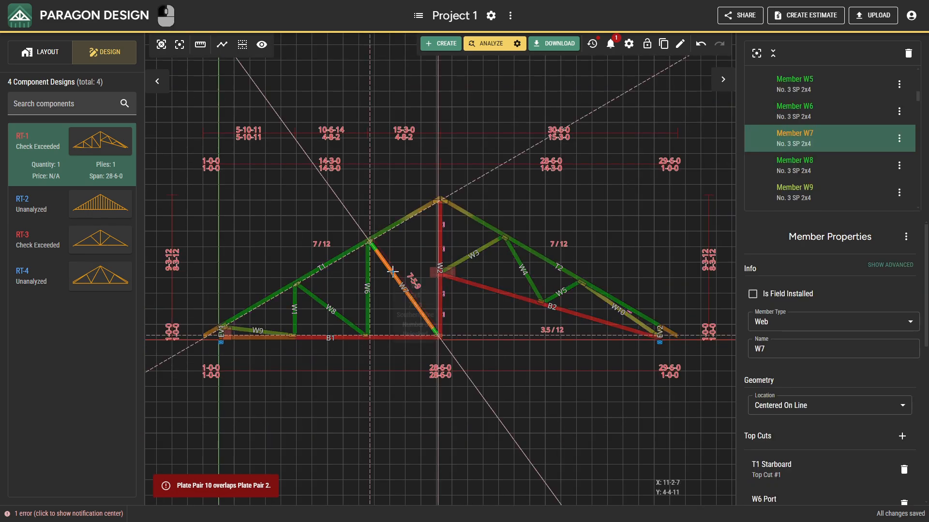
{"action": "key", "text": "Delete"}
{"action": "right_click", "coordinate": [410, 254]}
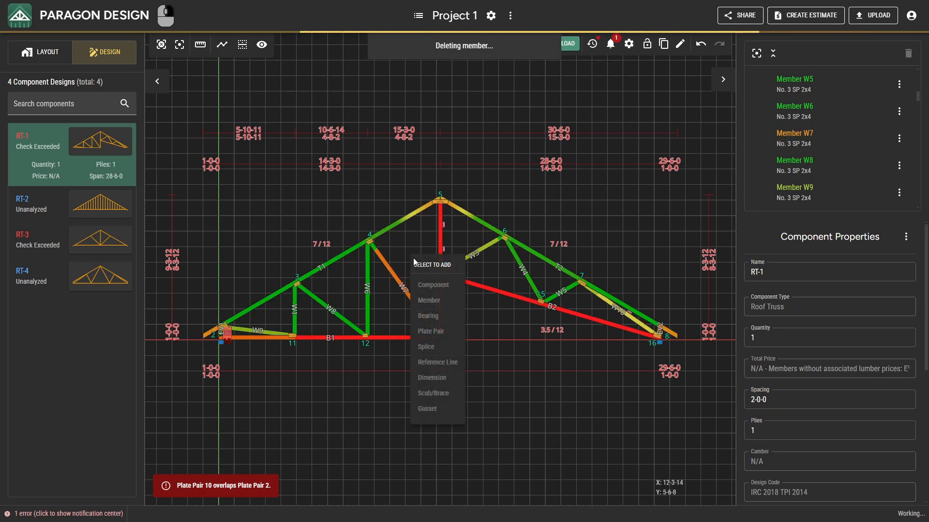
{"action": "left_click", "coordinate": [430, 301]}
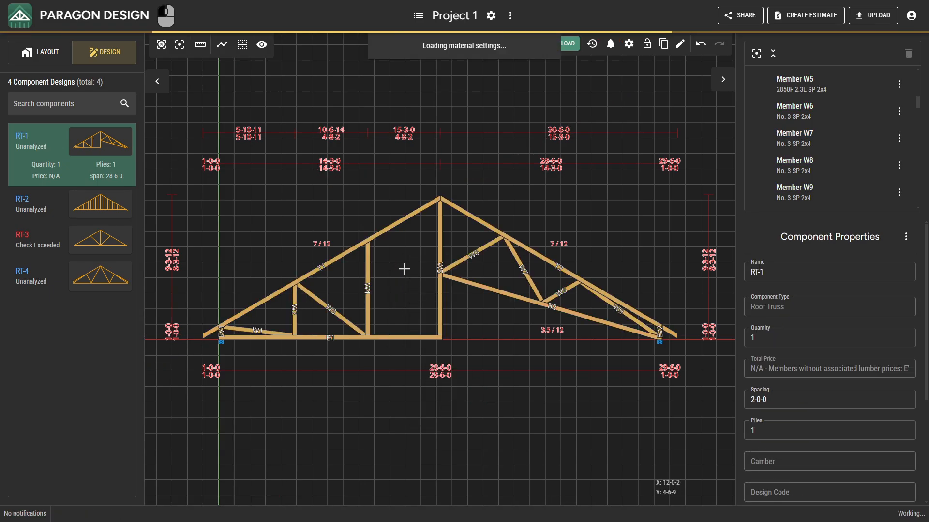
{"action": "scroll", "coordinate": [379, 249], "scroll_direction": "up", "scroll_amount": 5}
{"action": "left_click", "coordinate": [358, 238]}
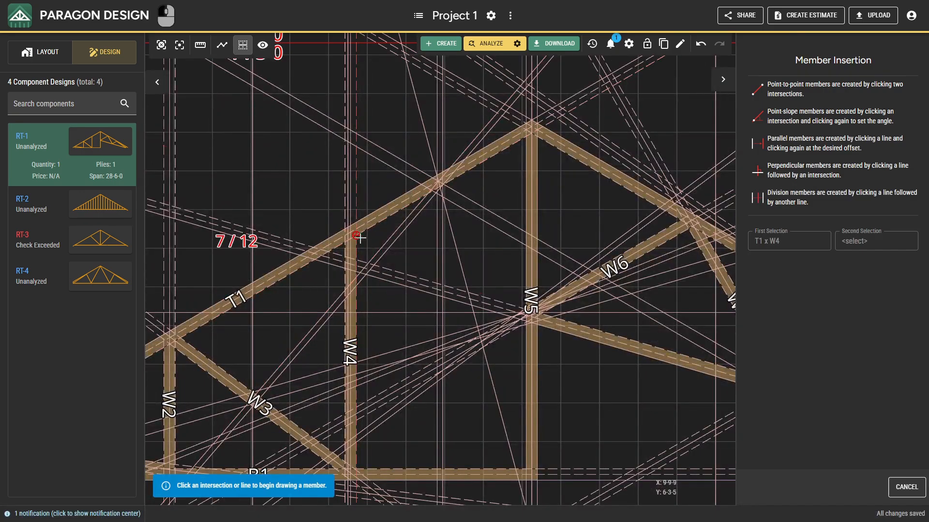
{"action": "left_click", "coordinate": [525, 314]}
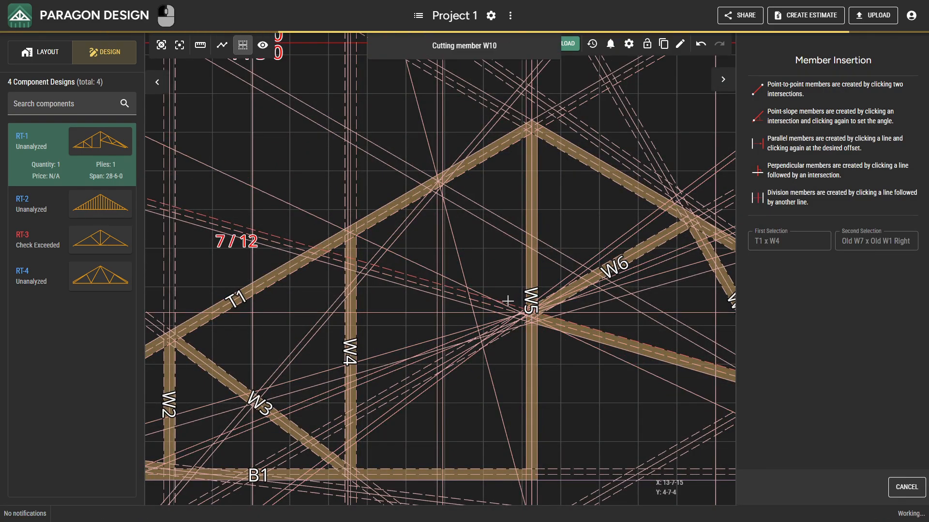
Insert a point-to-point web from the B1 and W4 intersection up to the W6 and W10 intersection at the central vertical
{"action": "right_click", "coordinate": [473, 256]}
{"action": "left_click", "coordinate": [490, 300]}
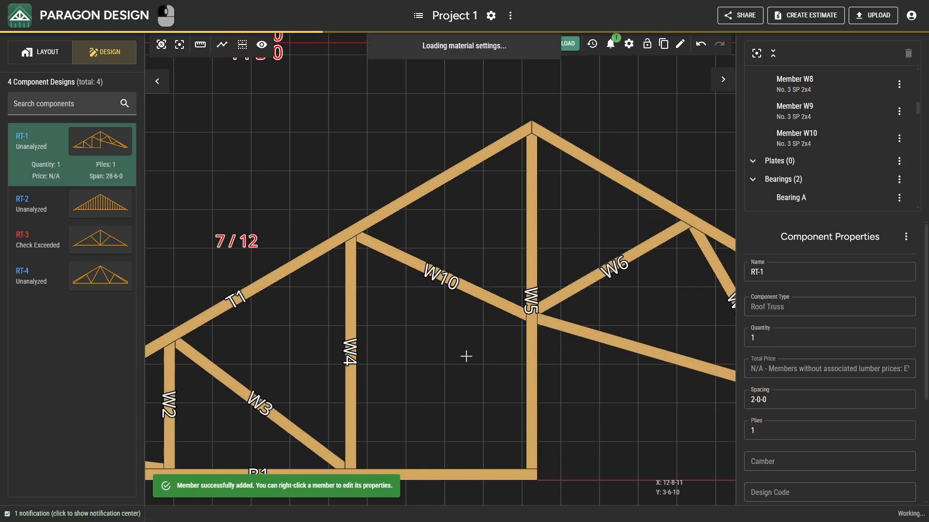
{"action": "left_click", "coordinate": [356, 469]}
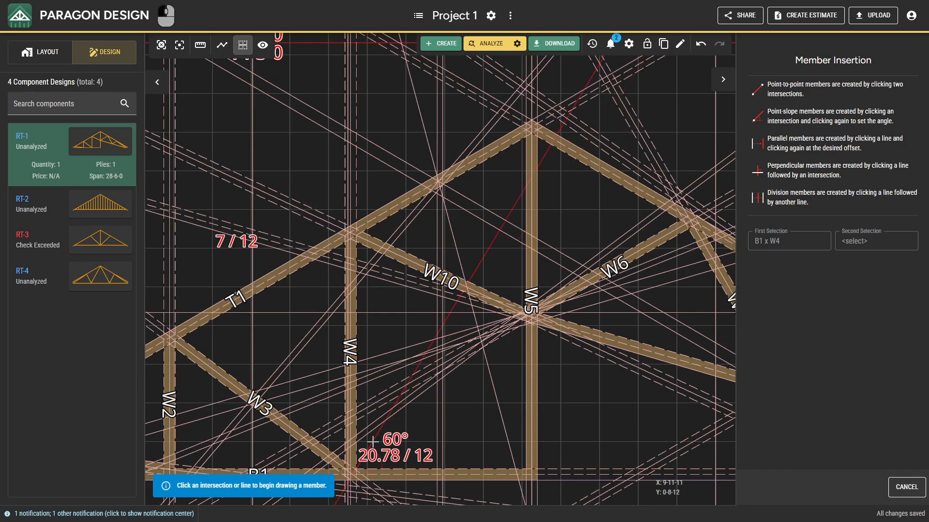
{"action": "left_click", "coordinate": [527, 319]}
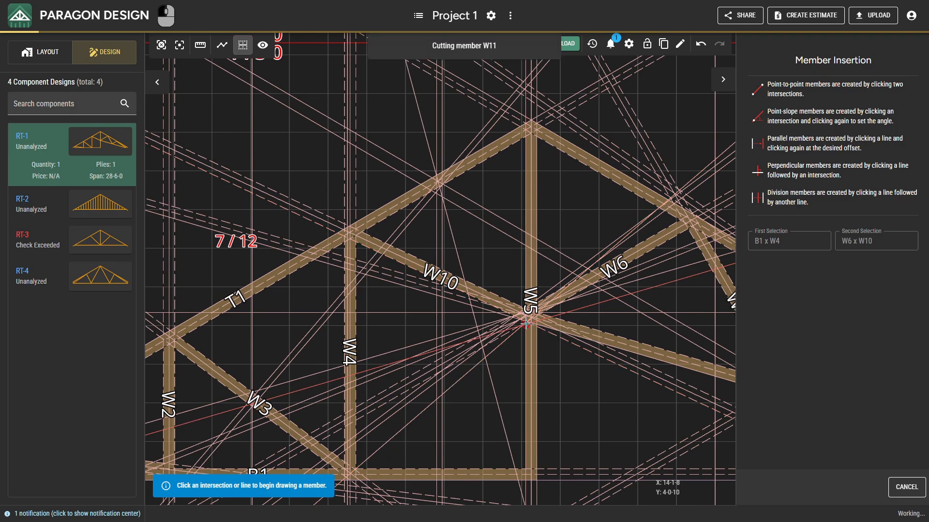
{"action": "scroll", "coordinate": [497, 345], "scroll_direction": "down", "scroll_amount": 5}
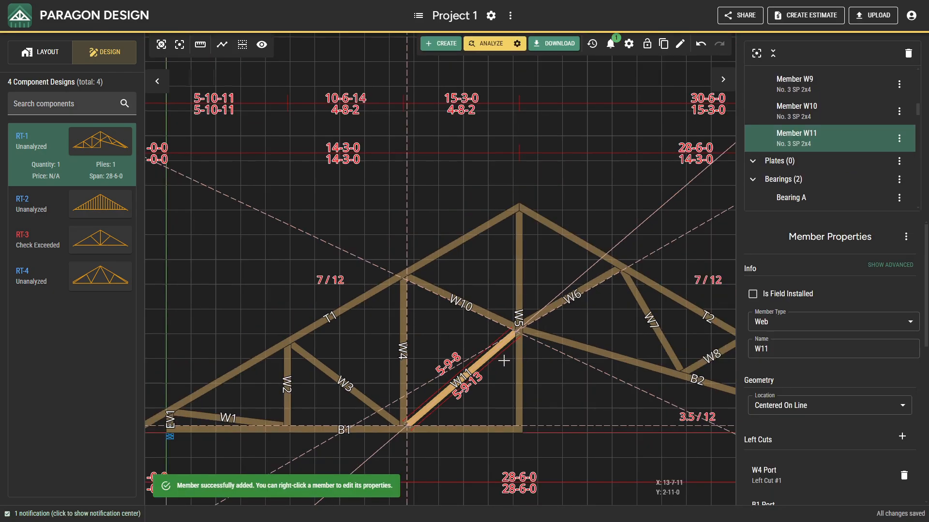
{"action": "key", "text": "Escape"}
Add a bearing under the central vertical web W5 at the right end of bottom chord B1
{"action": "right_click", "coordinate": [510, 303]}
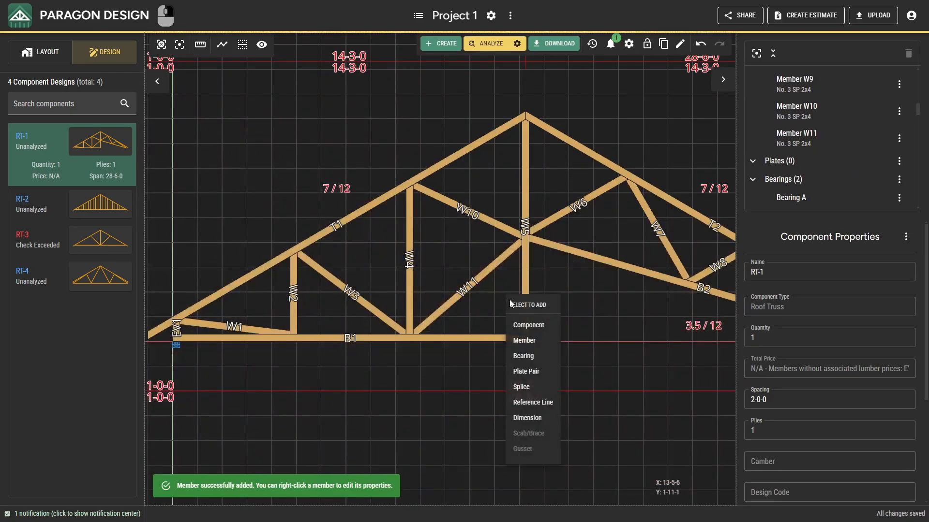
{"action": "left_click", "coordinate": [523, 356]}
{"action": "left_click", "coordinate": [525, 349]}
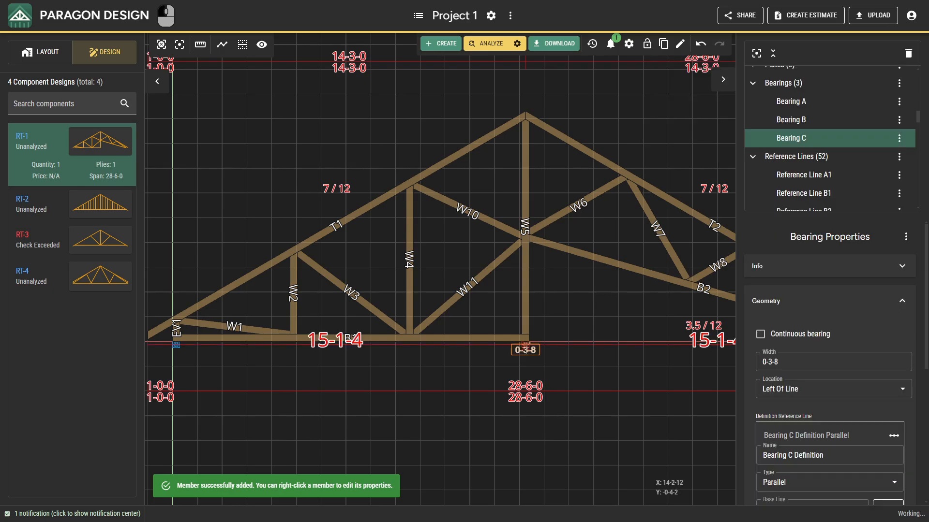
{"action": "key", "text": "Escape"}
Remove the Old B1 Left Parallel cut from the left end of bottom chord B1
{"action": "scroll", "coordinate": [373, 342], "scroll_direction": "down", "scroll_amount": 2}
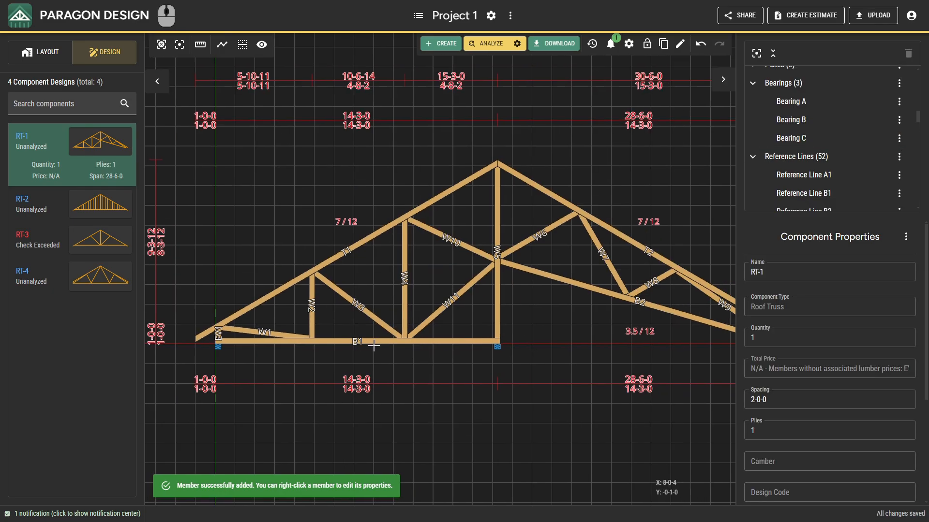
{"action": "middle_click_drag", "start_coordinate": [373, 343], "coordinate": [486, 330]}
{"action": "scroll", "coordinate": [317, 328], "scroll_direction": "up", "scroll_amount": 3}
{"action": "scroll", "coordinate": [317, 328], "scroll_direction": "up", "scroll_amount": 4}
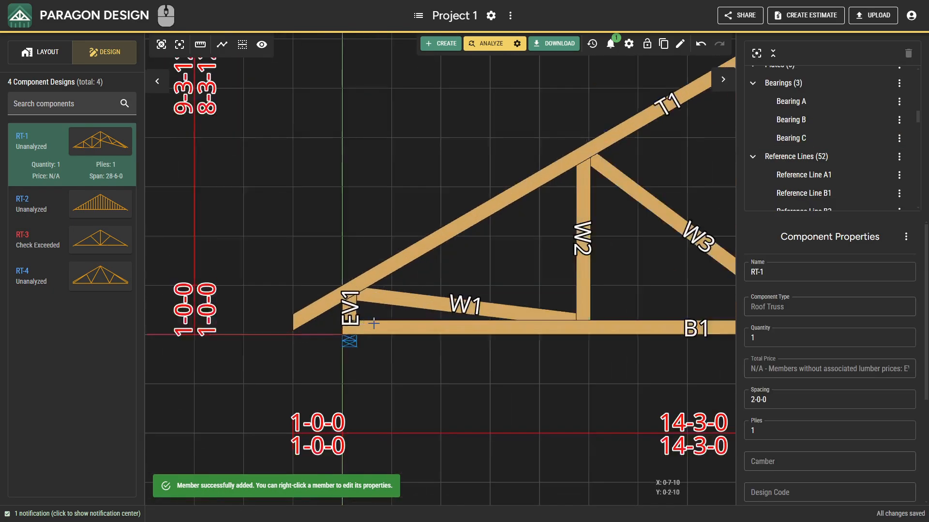
{"action": "left_click", "coordinate": [347, 329]}
{"action": "key", "text": "shift"}
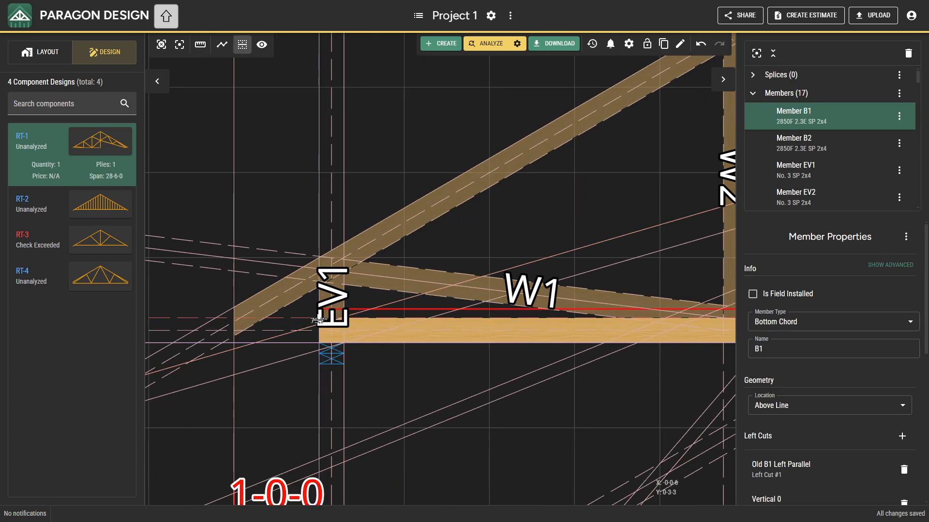
{"action": "left_click", "coordinate": [308, 319]}
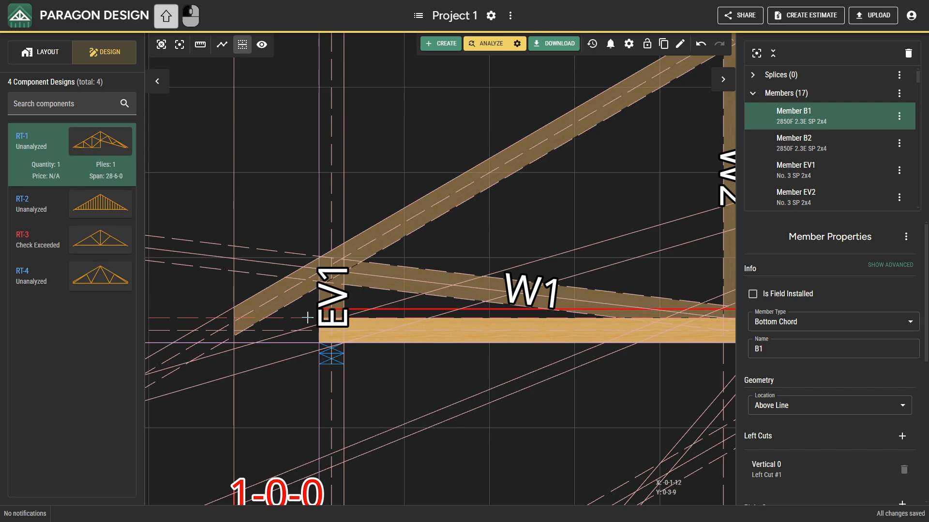
{"action": "key", "text": "Escape"}
Check the bearings and right heel of the revised truss RT-1 and analyze it again
{"action": "scroll", "coordinate": [379, 318], "scroll_direction": "down", "scroll_amount": 5}
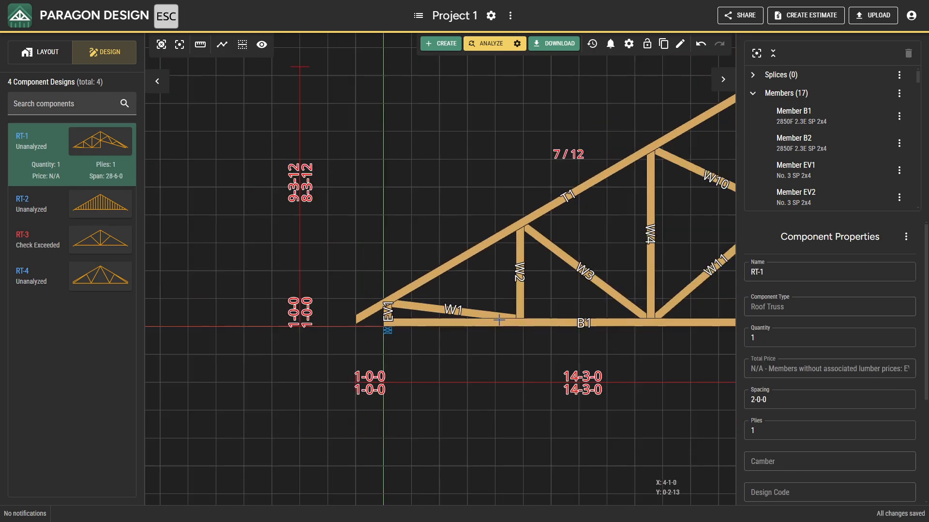
{"action": "mouse_move", "coordinate": [446, 319]}
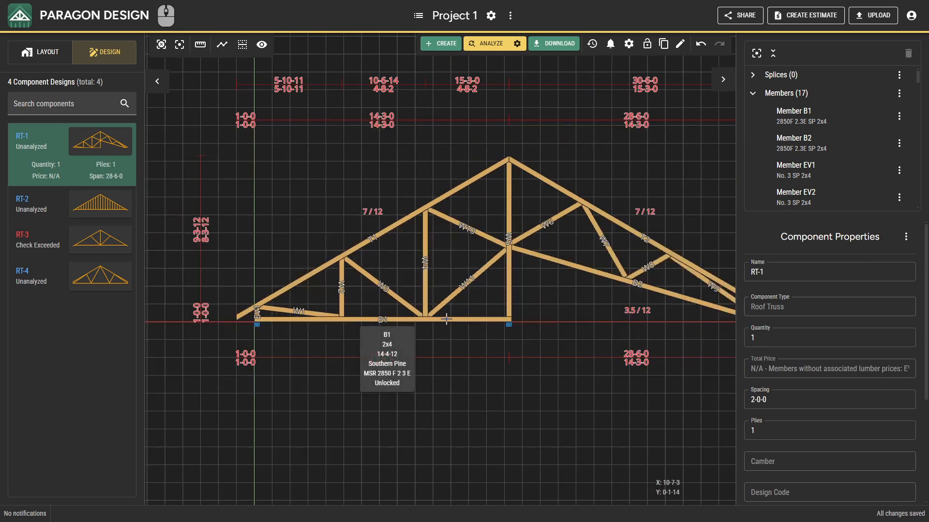
{"action": "middle_click_drag", "start_coordinate": [512, 327], "coordinate": [392, 320]}
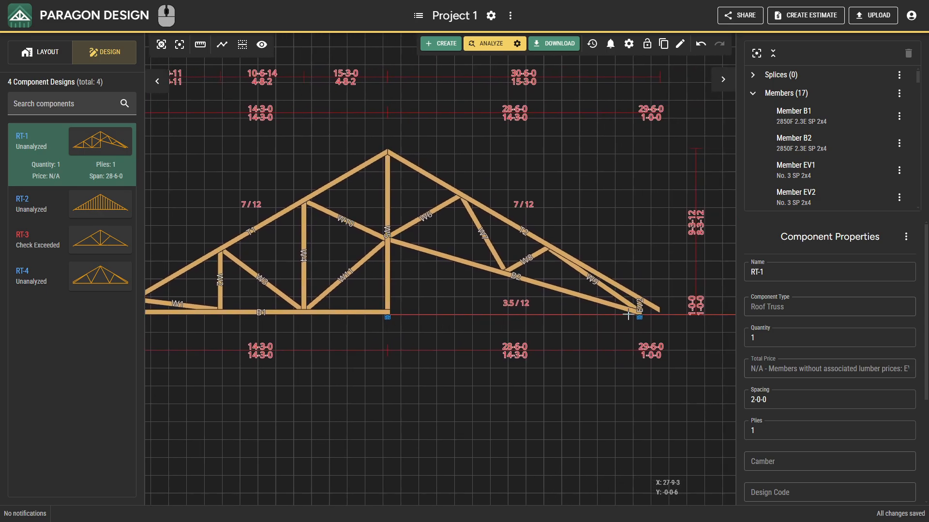
{"action": "scroll", "coordinate": [628, 315], "scroll_direction": "up", "scroll_amount": 6}
{"action": "scroll", "coordinate": [643, 318], "scroll_direction": "down", "scroll_amount": 5}
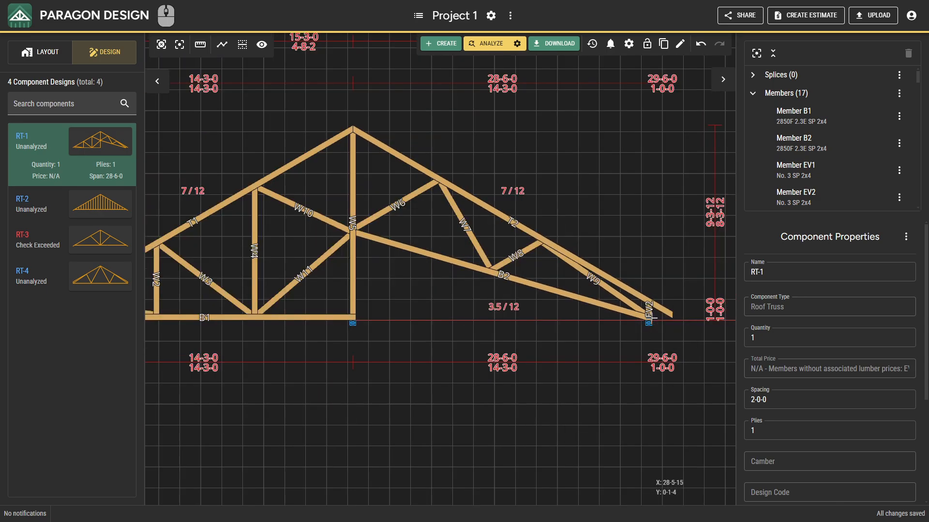
{"action": "middle_click_drag", "start_coordinate": [359, 326], "coordinate": [511, 321]}
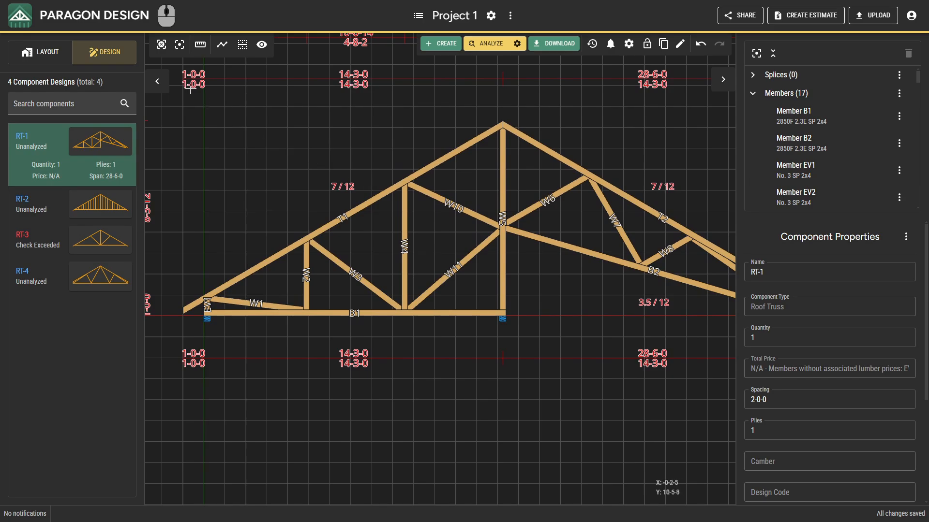
{"action": "left_click", "coordinate": [161, 44]}
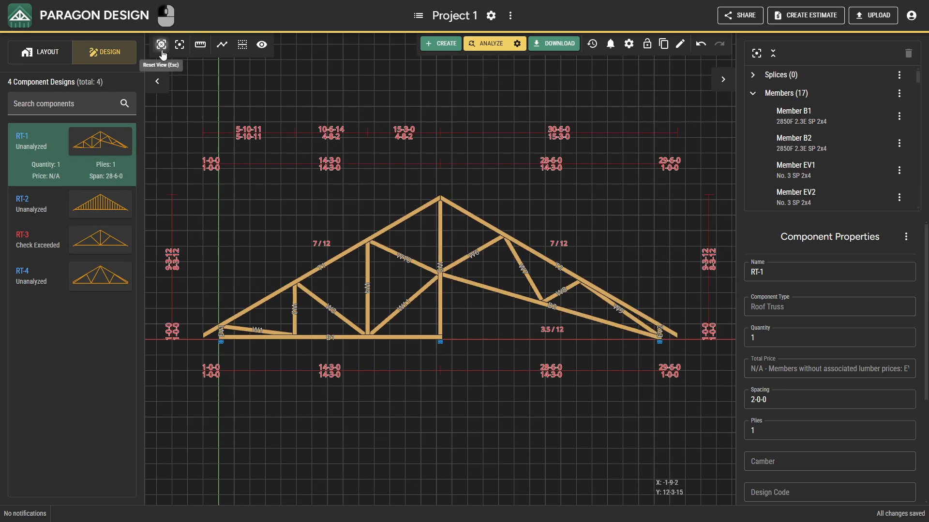
{"action": "left_click", "coordinate": [487, 44]}
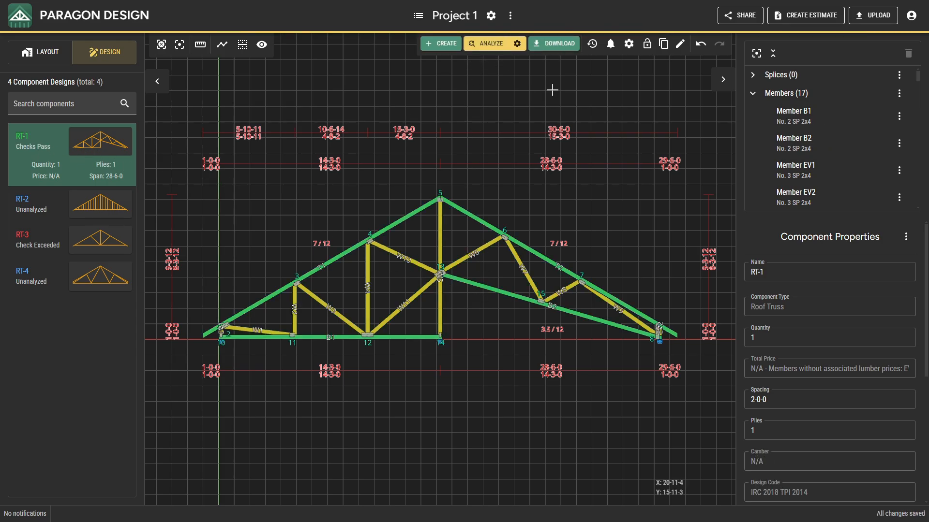
Open the analysis history and rerun the analysis with the Detailed option enabled
{"action": "left_click", "coordinate": [598, 48]}
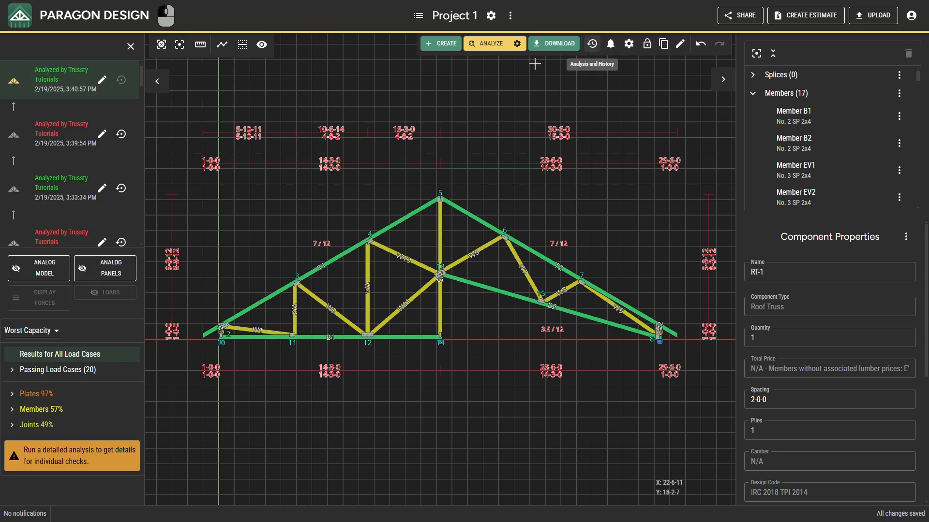
{"action": "left_click_drag", "start_coordinate": [140, 76], "coordinate": [159, 74]}
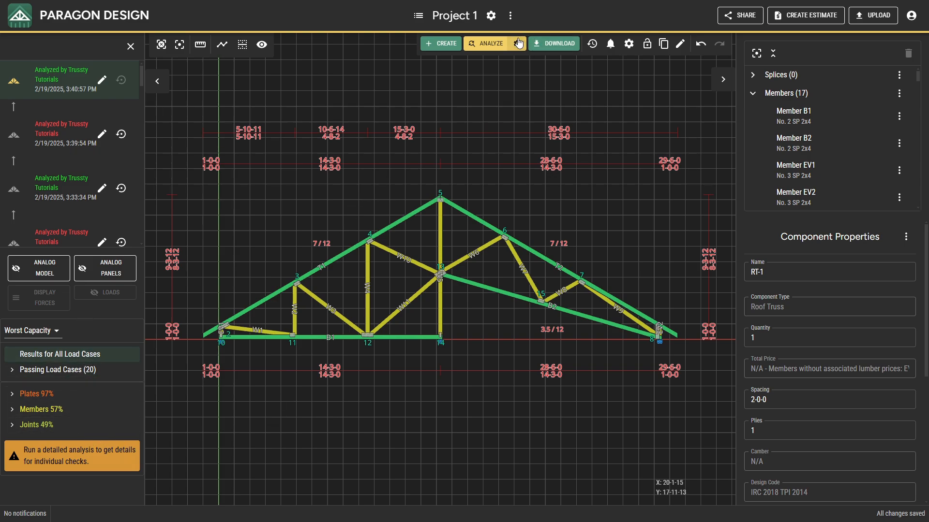
{"action": "left_click", "coordinate": [517, 44]}
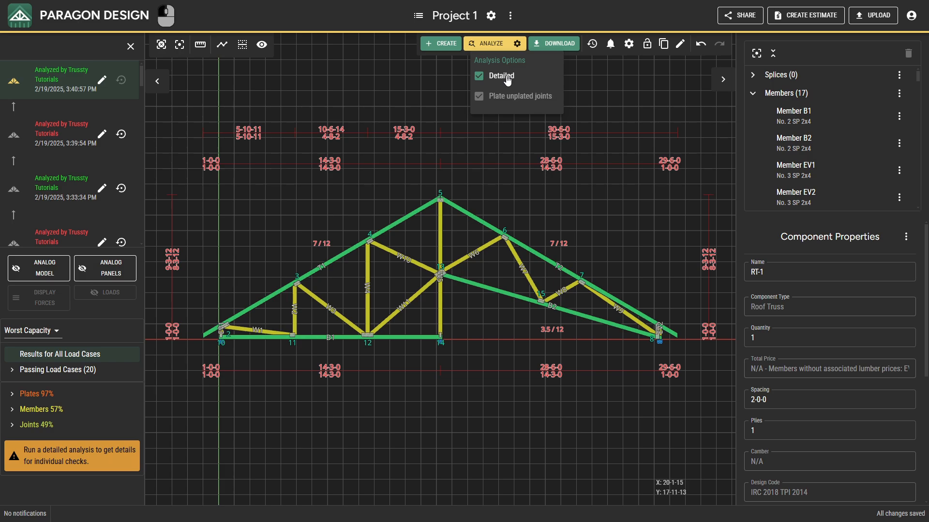
{"action": "left_click", "coordinate": [503, 46]}
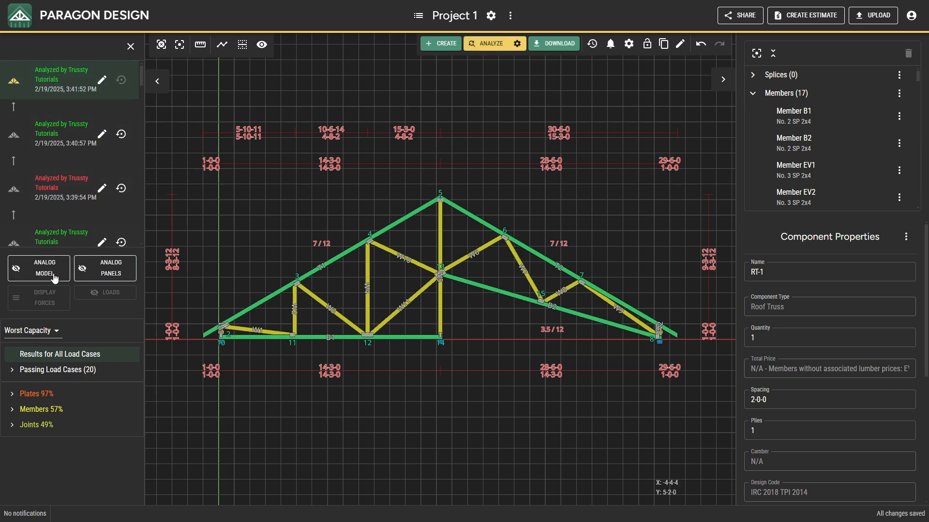
Select passing load case 2, Dead + 1 Roof Live (Unbalanced), and review the force display options available for it
{"action": "left_click", "coordinate": [25, 373]}
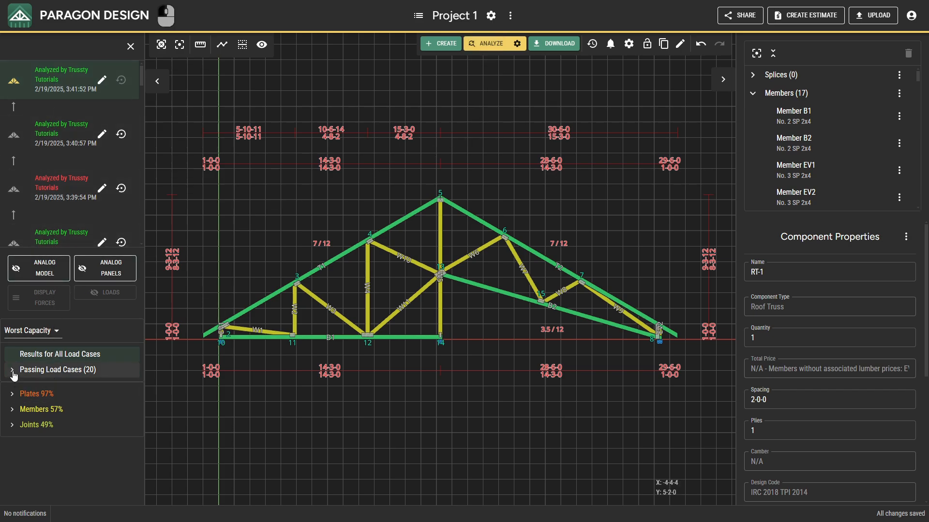
{"action": "left_click", "coordinate": [32, 388]}
{"action": "left_click", "coordinate": [35, 398]}
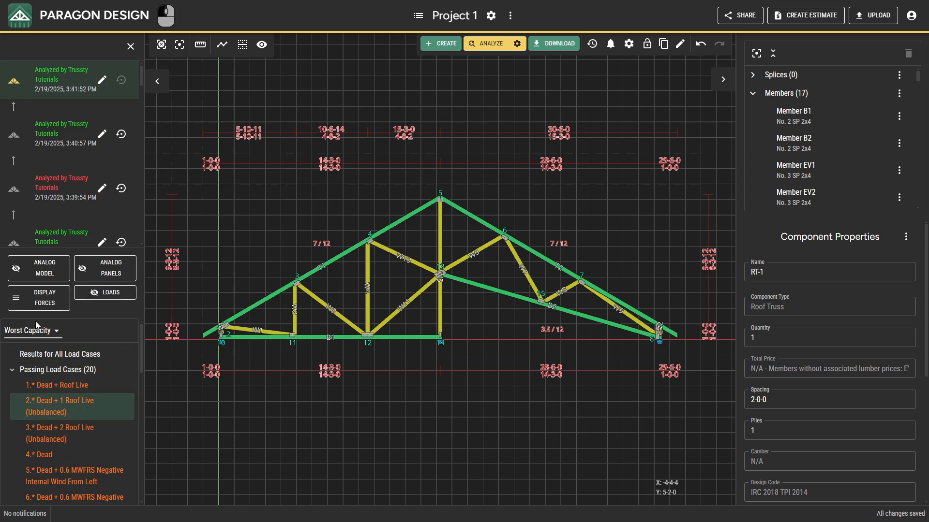
{"action": "left_click", "coordinate": [35, 303]}
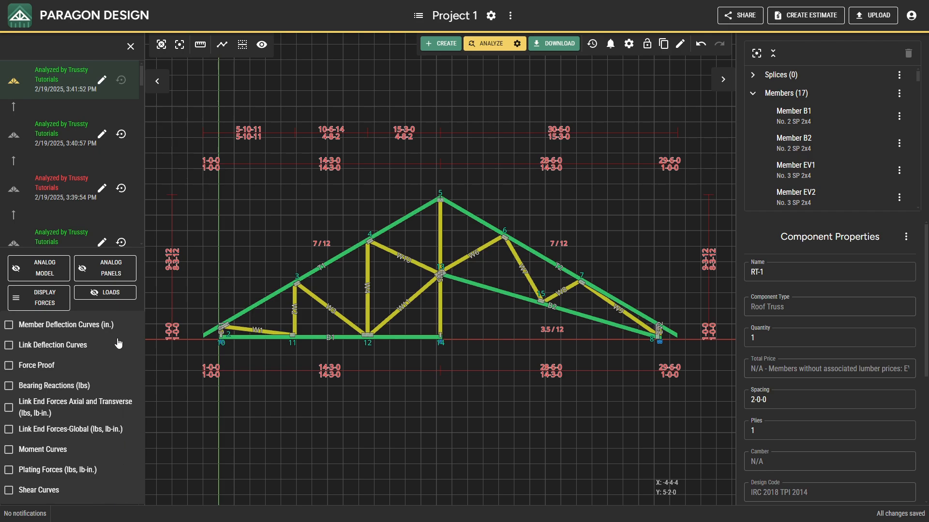
{"action": "left_click", "coordinate": [117, 306]}
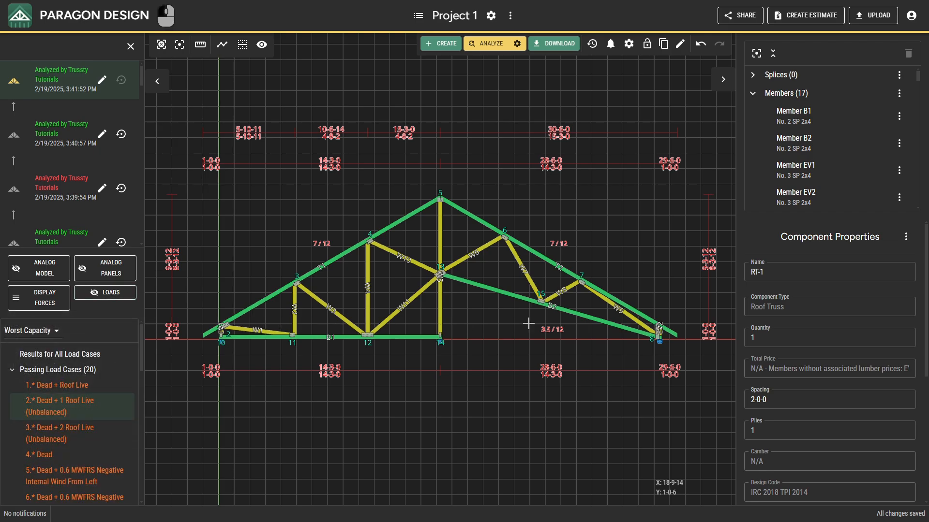